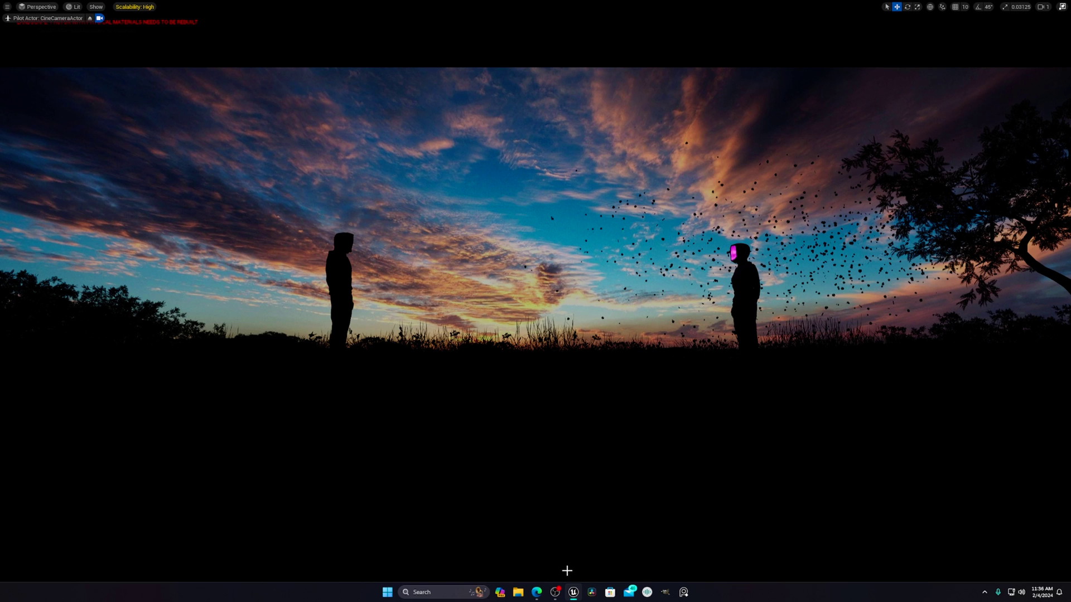
Leave the immersive viewport and inspect the 338769 sunset sky texture in the My_Texture content folder, then close it.
key("F11")
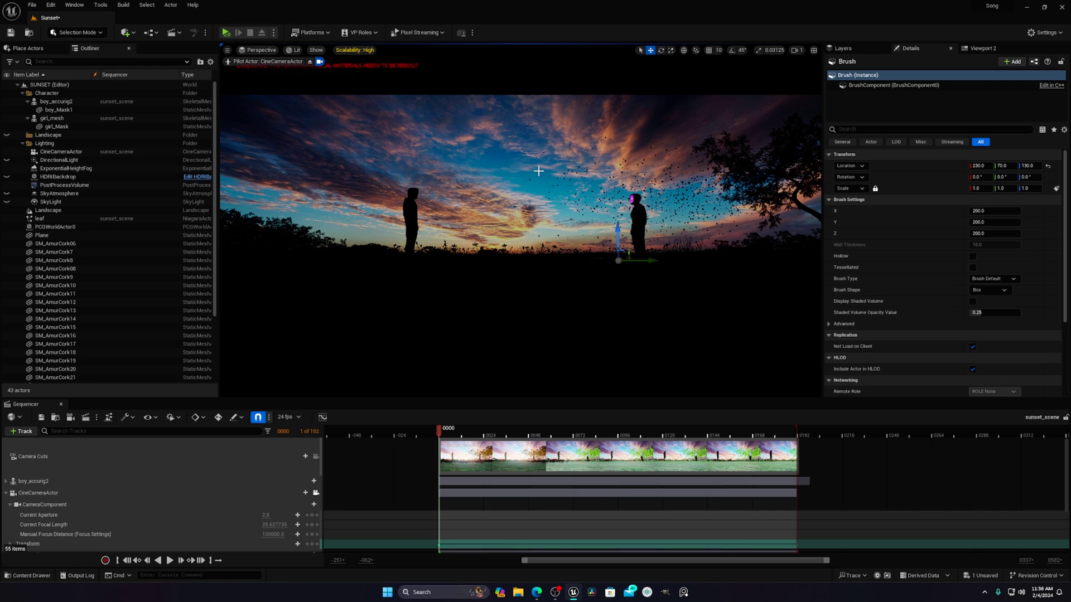
left_click(28, 576)
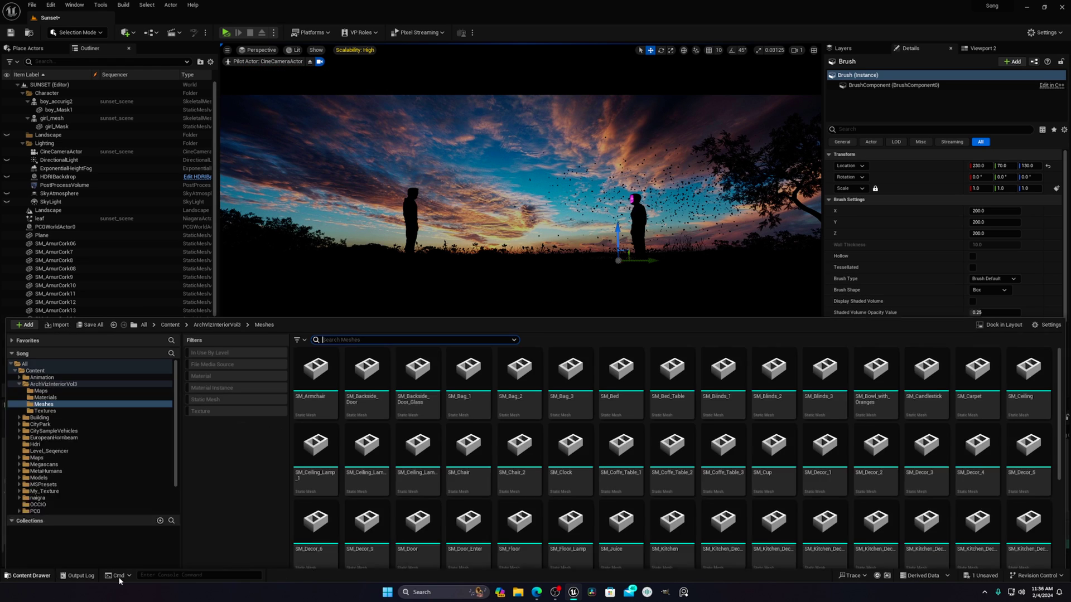
left_click(34, 339)
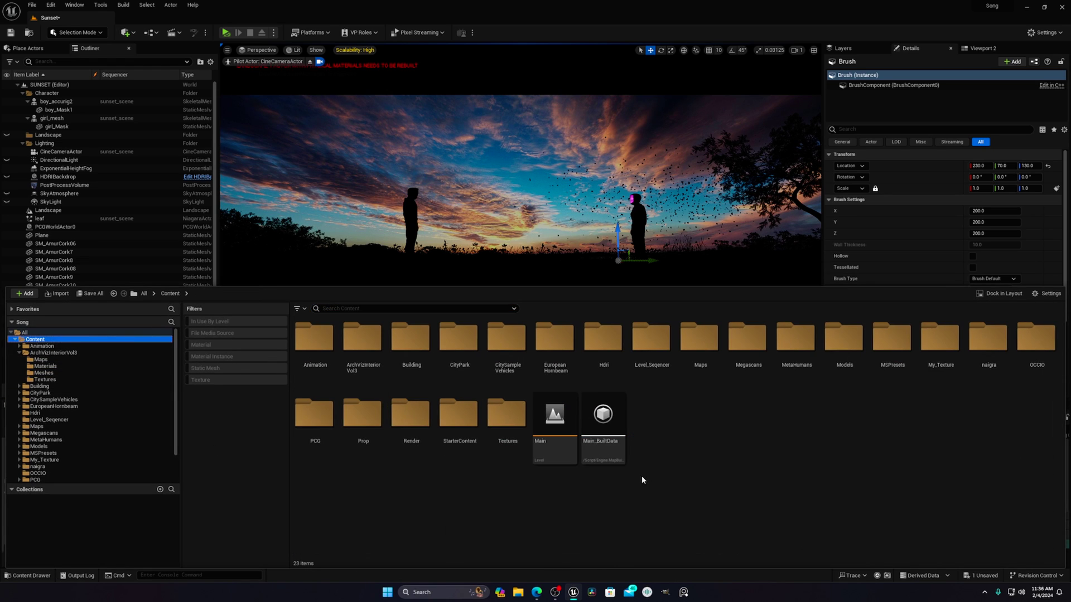
double_click(939, 337)
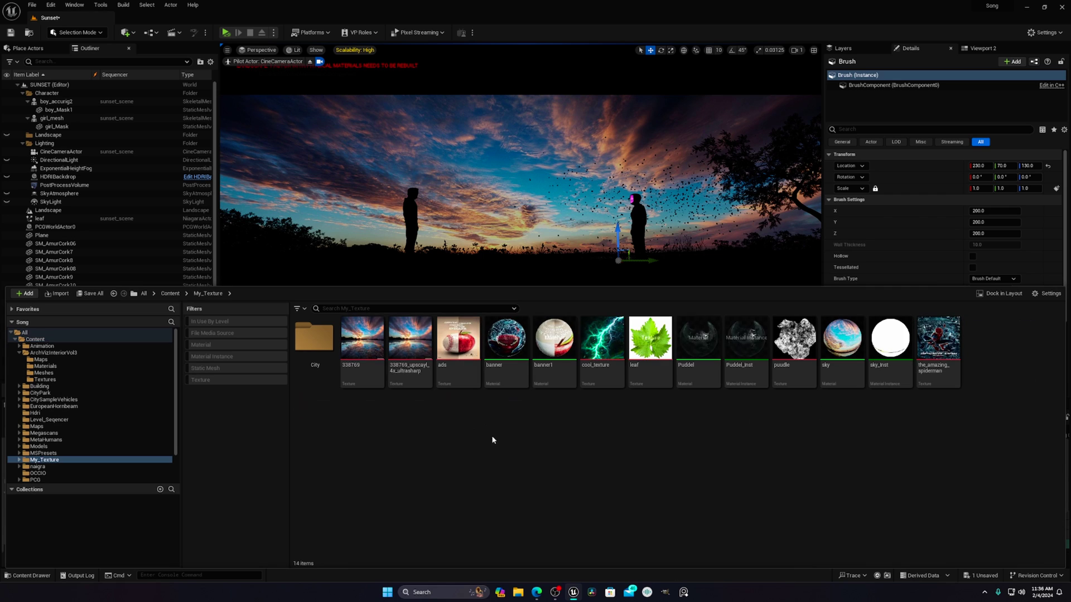
double_click(364, 367)
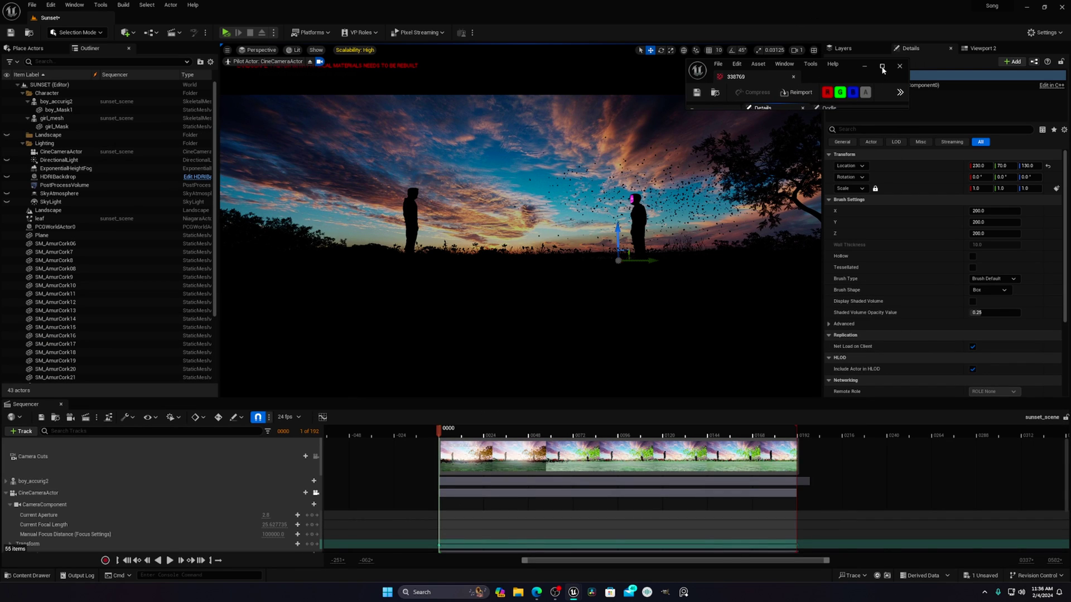
left_click(882, 68)
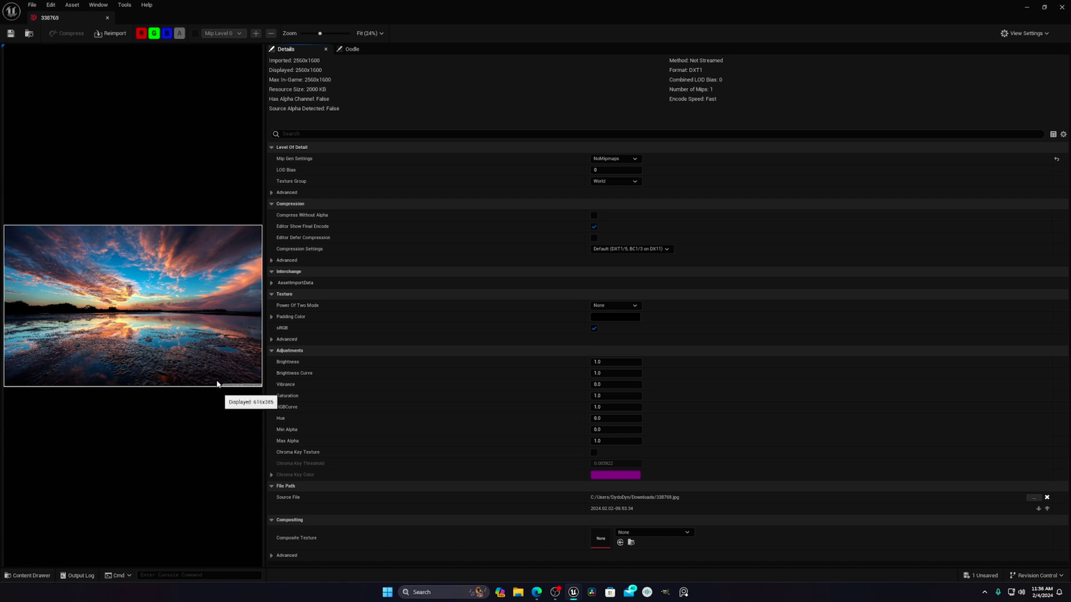
left_click(1062, 7)
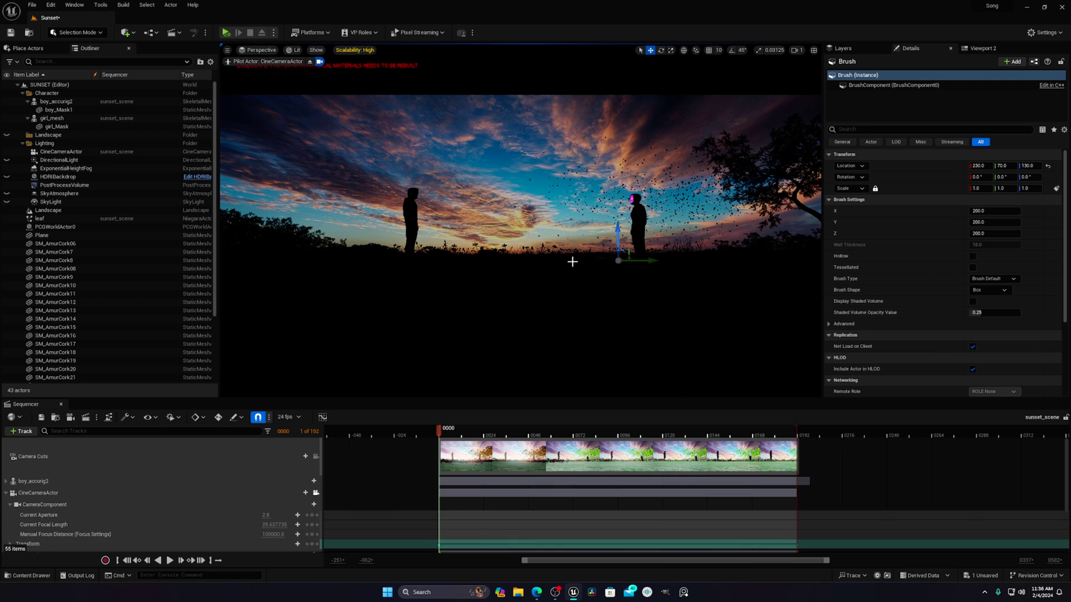
Switch to Microsoft Edge and open the HDRIs library on the Poly Haven website.
left_click(535, 592)
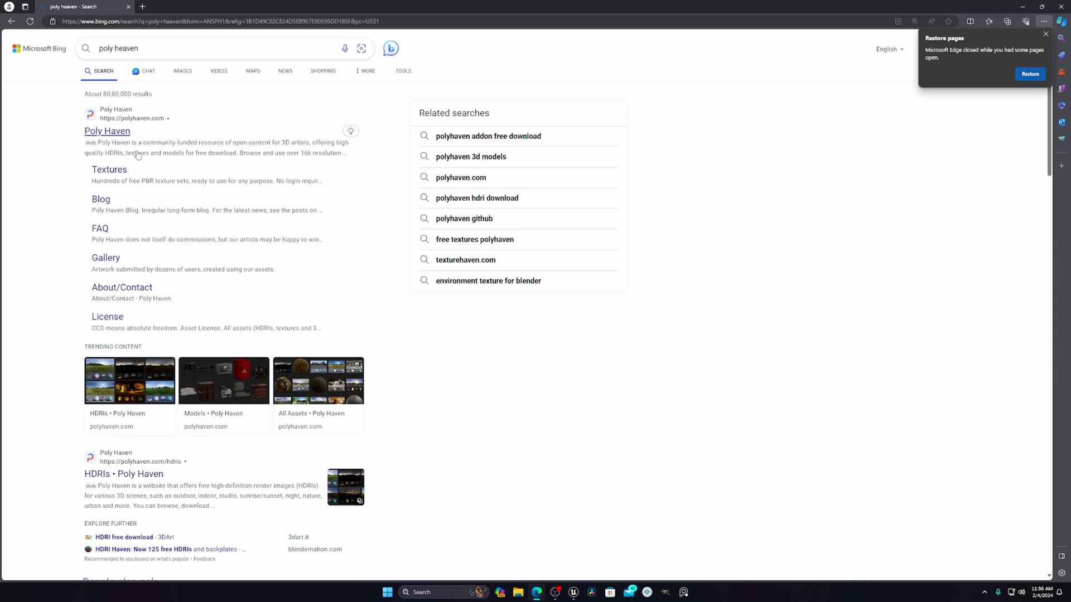
left_click(100, 132)
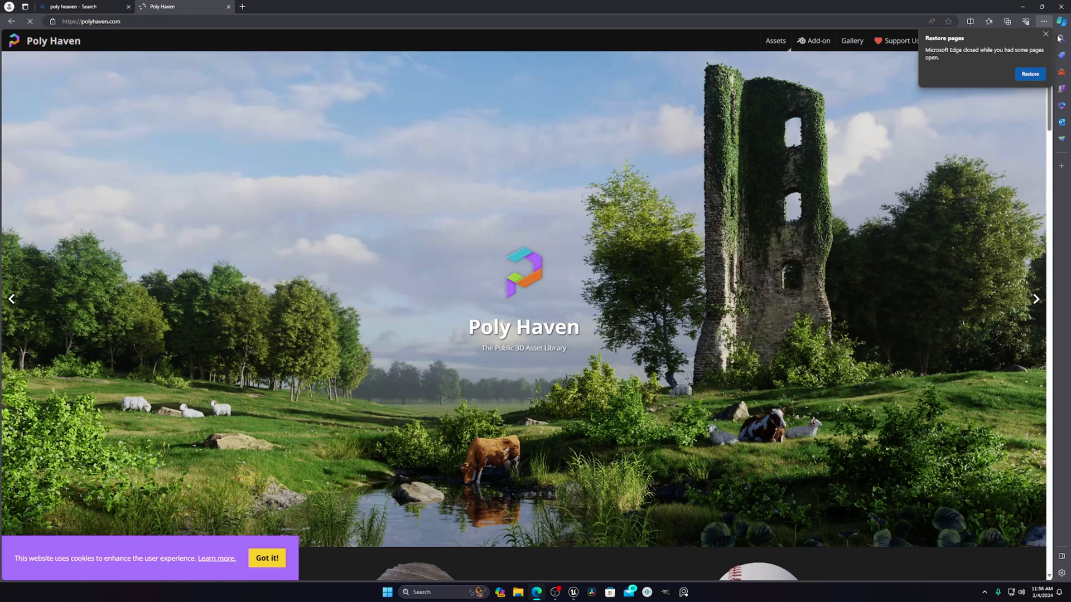
left_click(1046, 35)
scroll(112, 121, "down", 10)
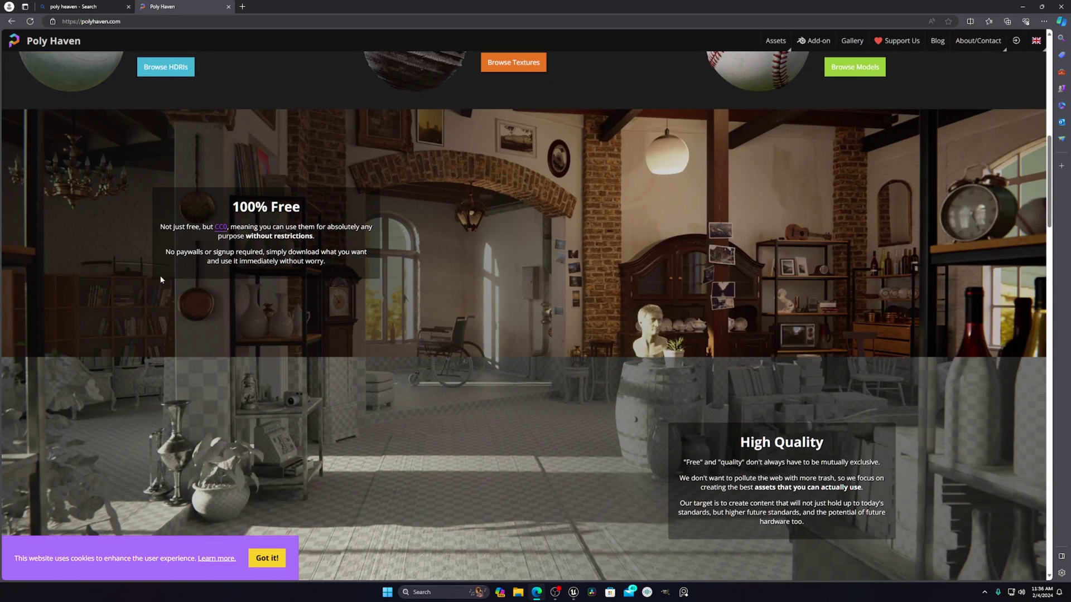
scroll(160, 282, "up", 1)
left_click(177, 159)
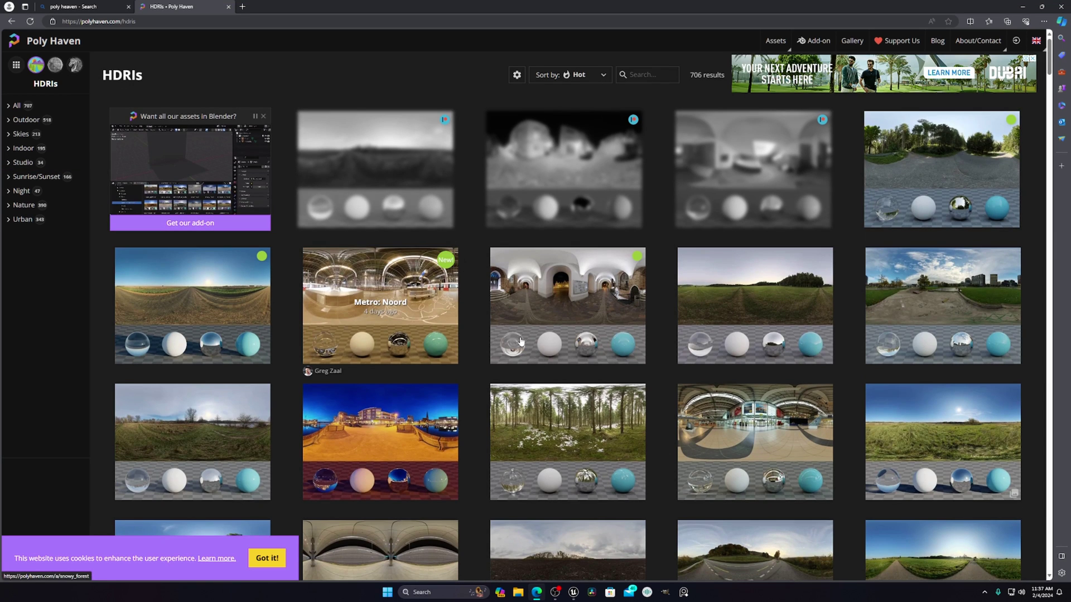
Filter the HDRIs to Skies > Pure Skies, browse the available sky images and return to Unreal Editor.
scroll(783, 357, "down", 5)
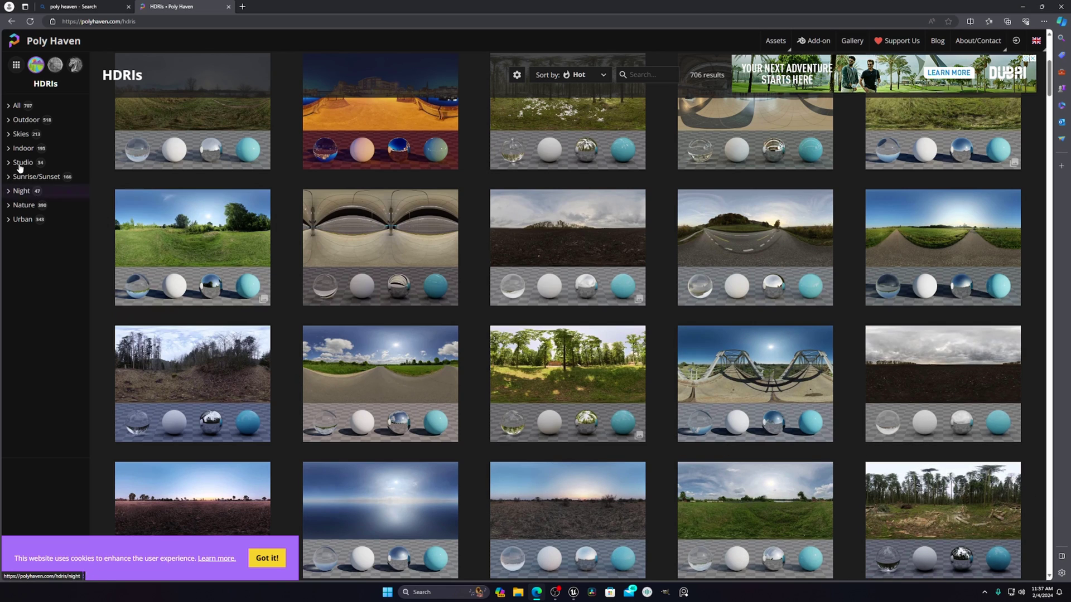
left_click(27, 138)
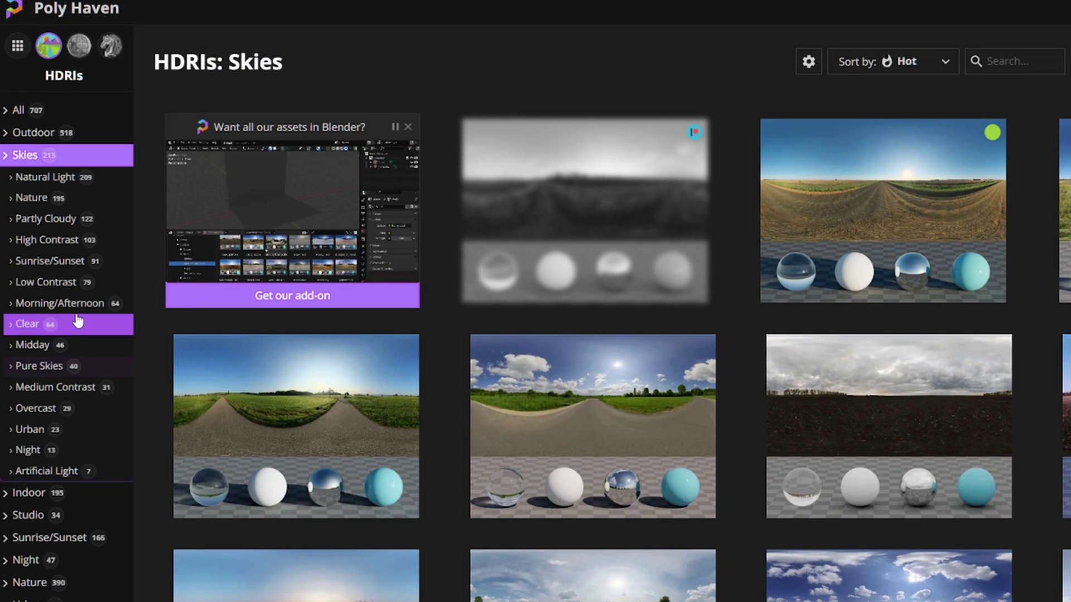
left_click(39, 368)
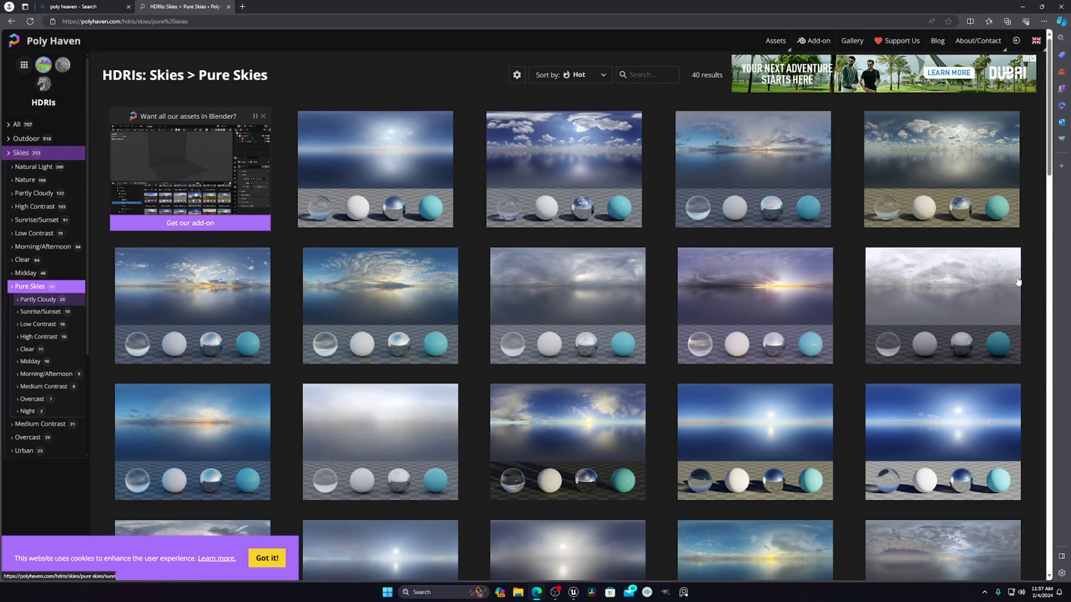
scroll(1041, 160, "down", 10)
scroll(575, 363, "down", 6)
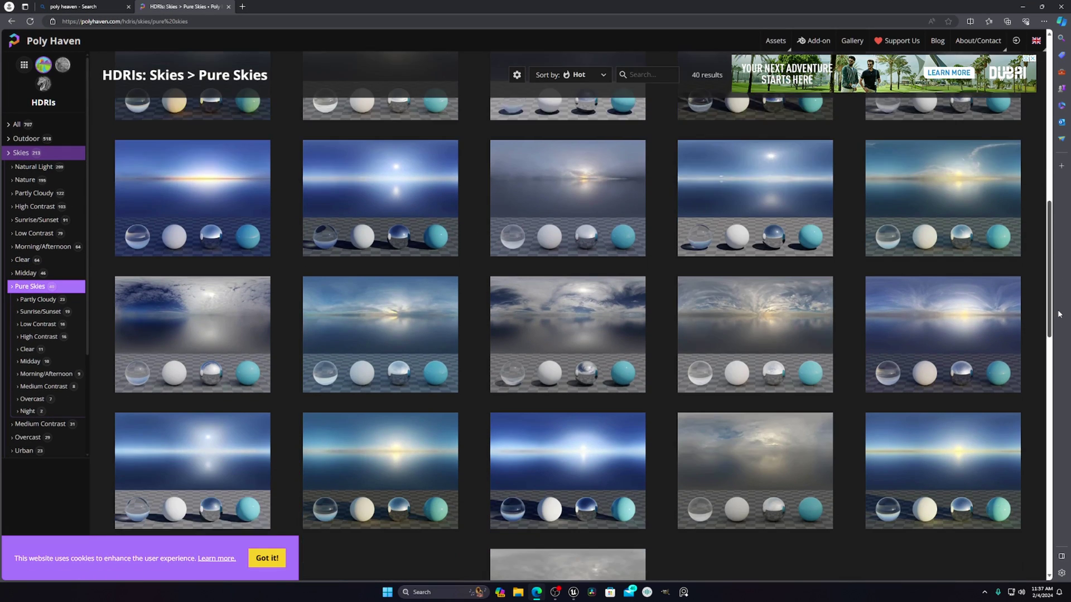
scroll(575, 363, "up", 10)
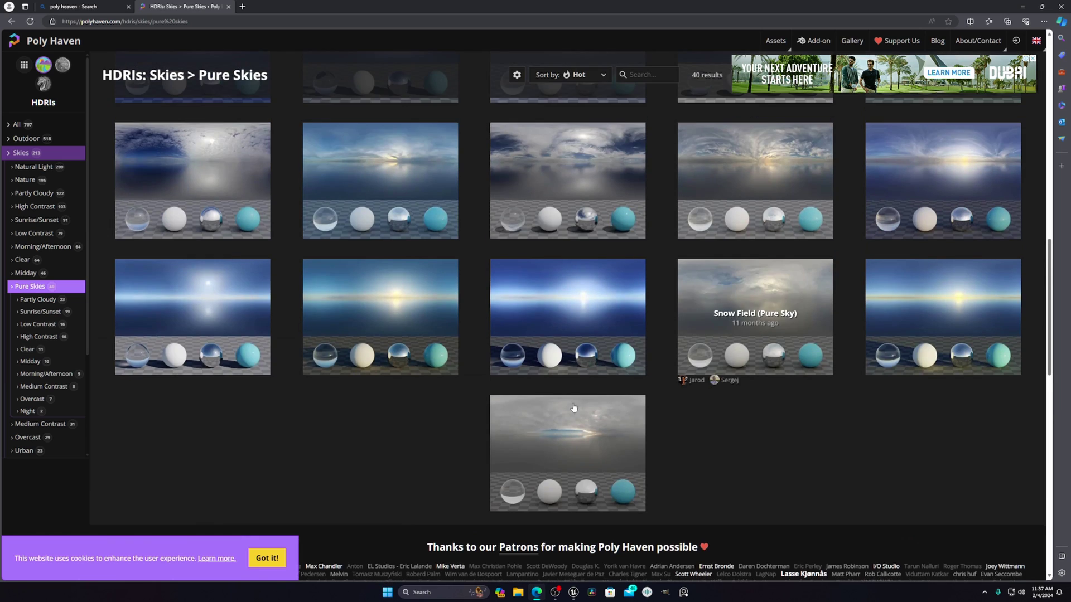
scroll(535, 379, "up", 3)
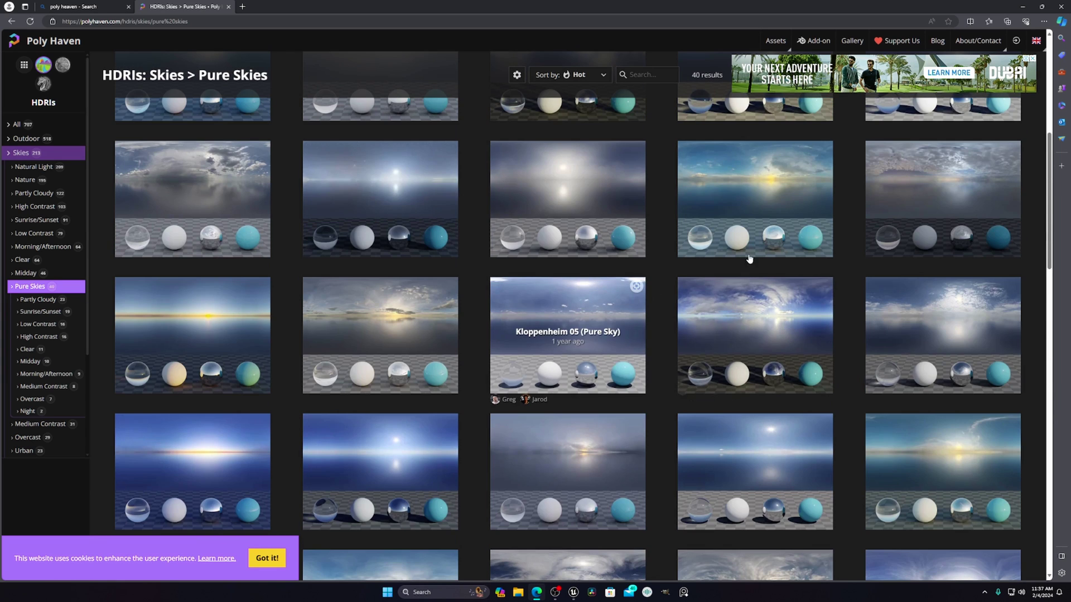
scroll(500, 406, "up", 4)
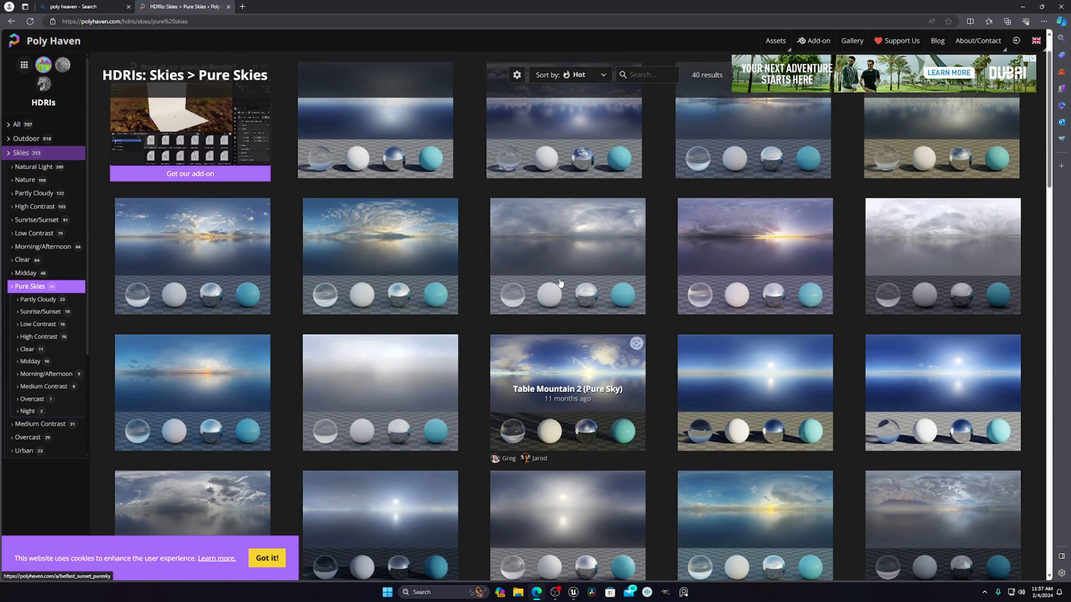
left_click(1025, 6)
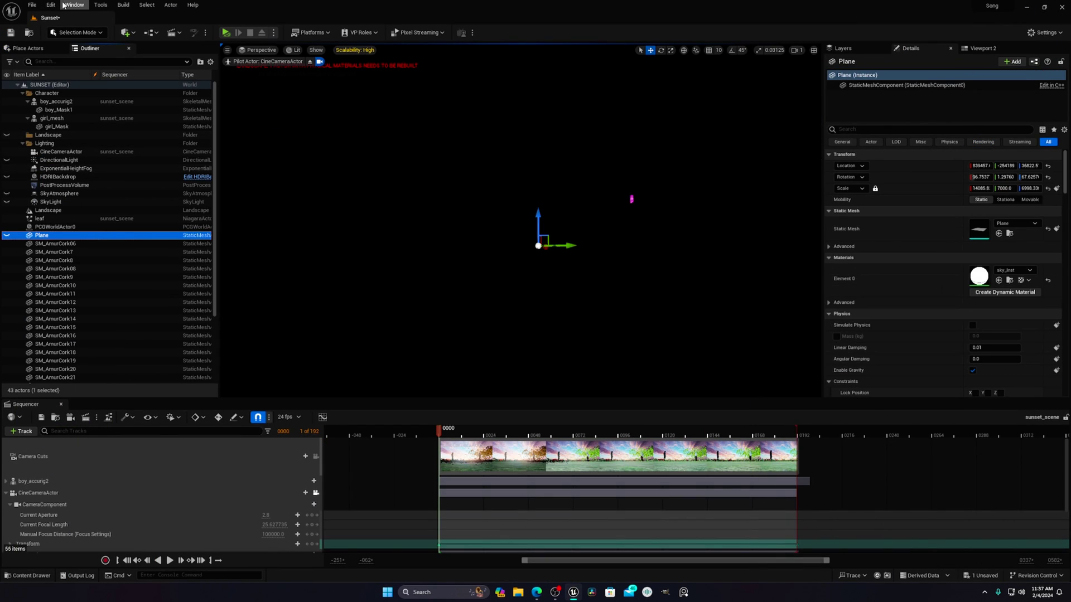
Search the plugins for "hdri" to check that HDRIBackdrop is enabled, then close the plugin browser.
left_click(51, 4)
left_click(79, 135)
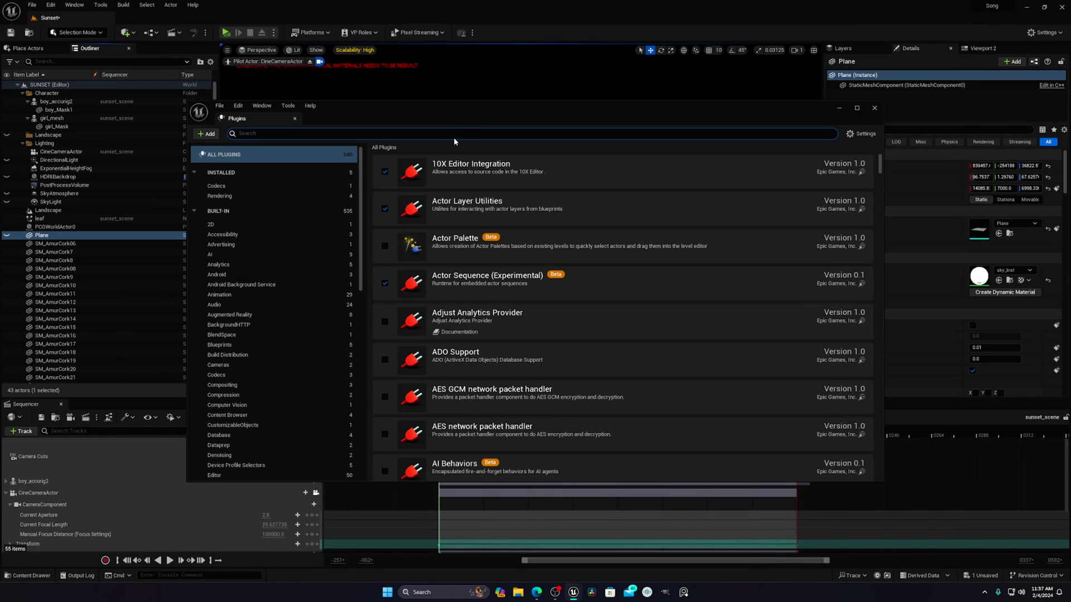
type("hdri")
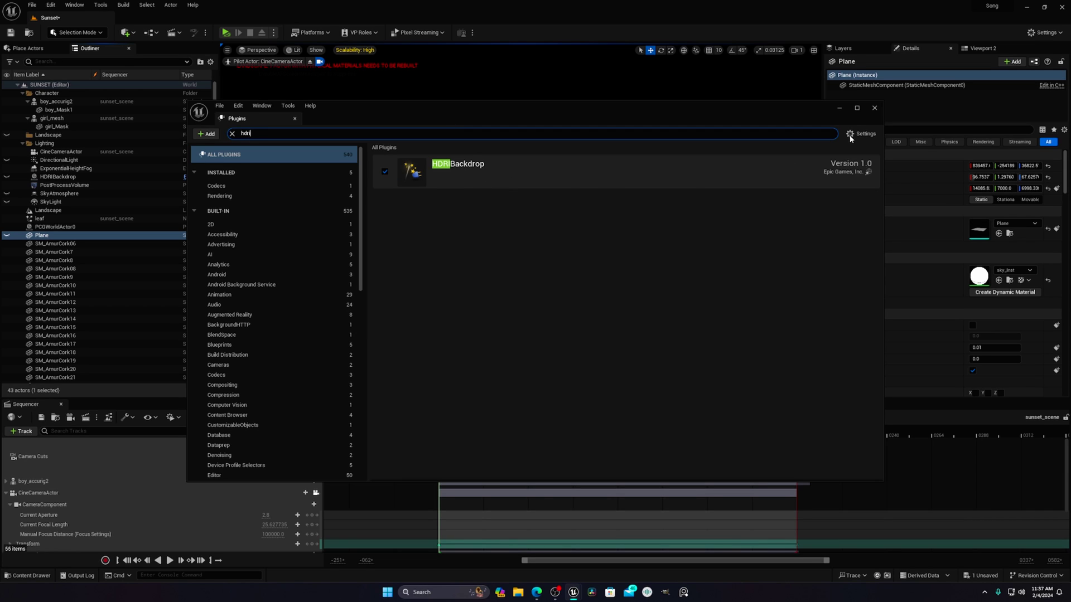
left_click(875, 108)
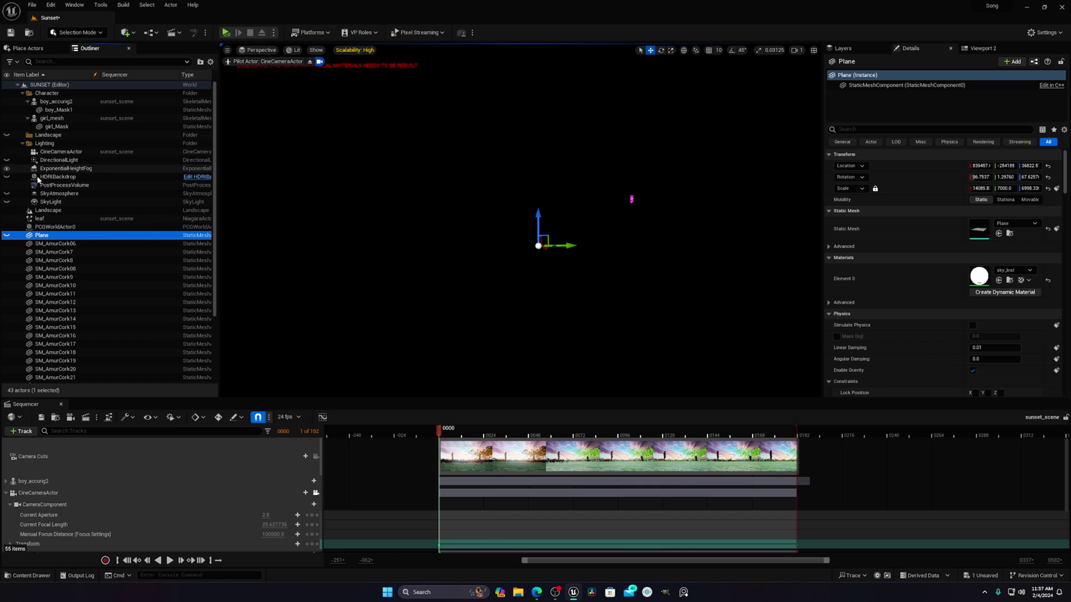
Find the HDRI Backdrop among the placeable actors by searching "hdri" and place one in the level.
left_click(28, 48)
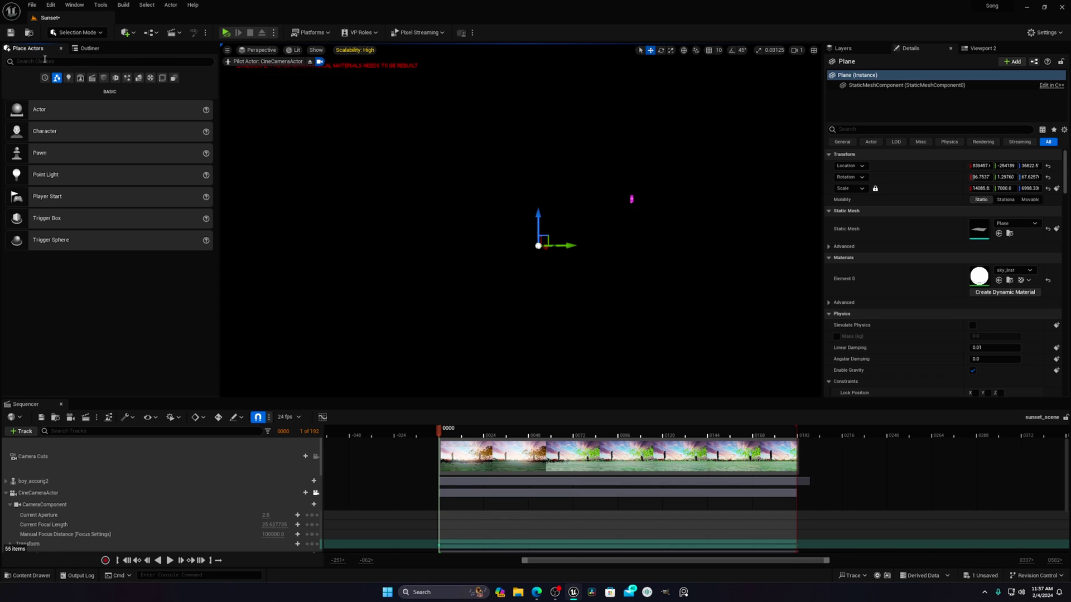
left_click(81, 8)
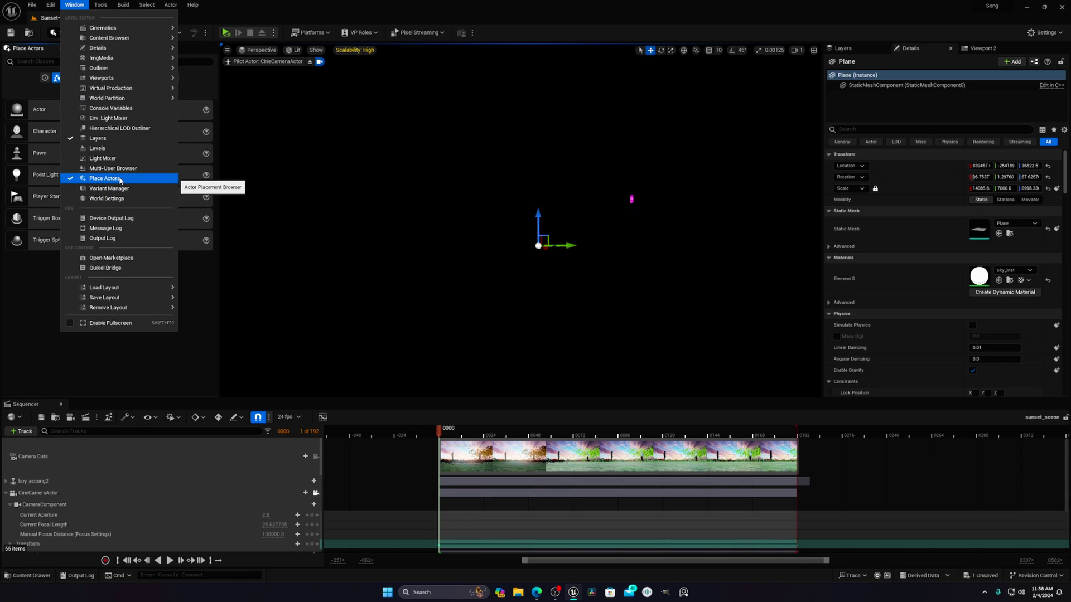
left_click(43, 312)
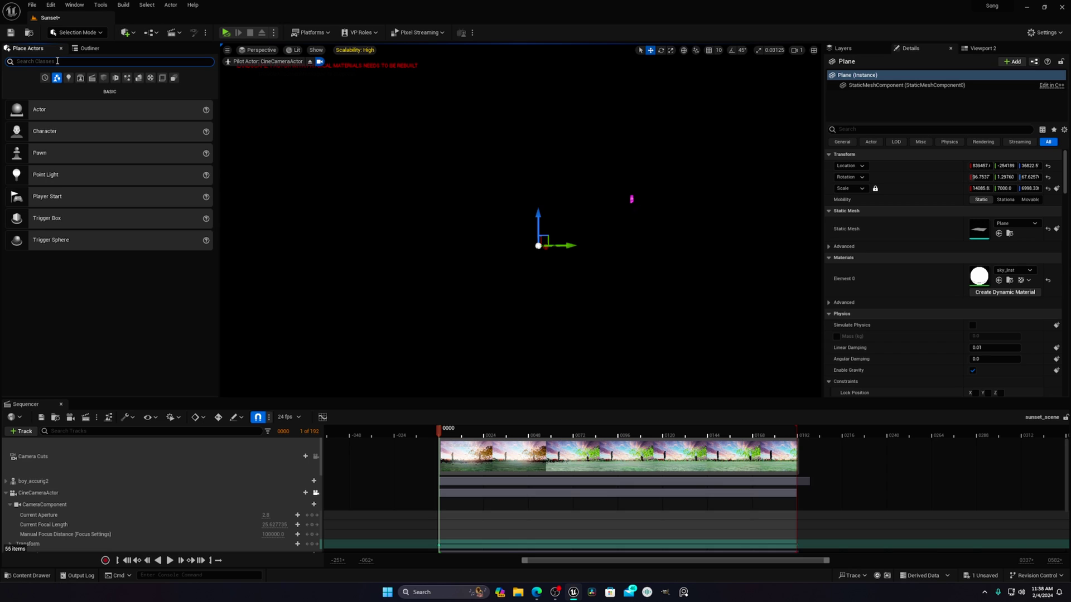
type("hdri")
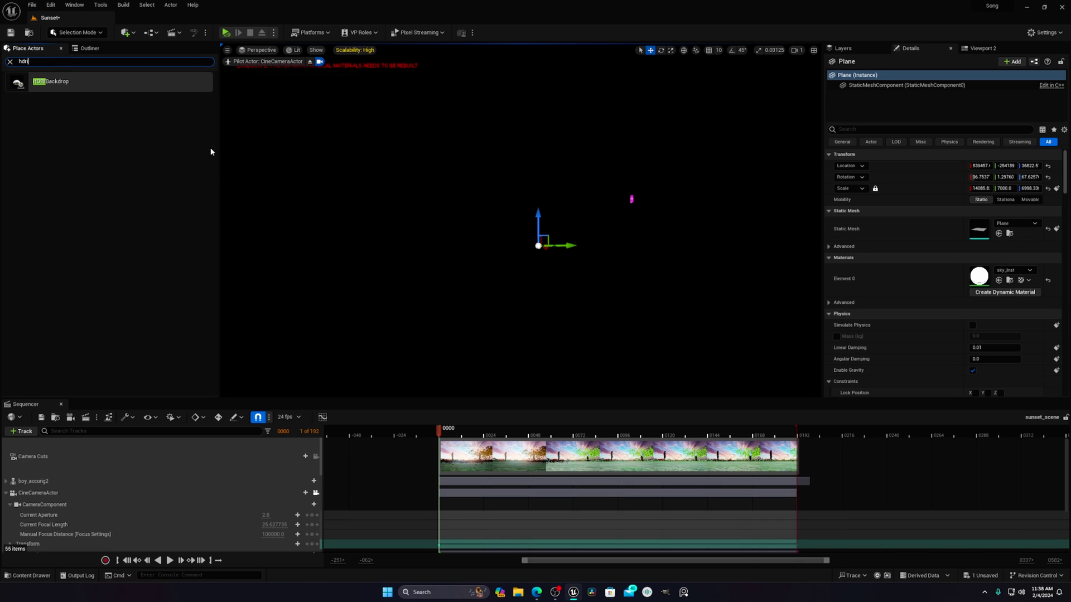
left_click_drag(95, 90, 612, 293)
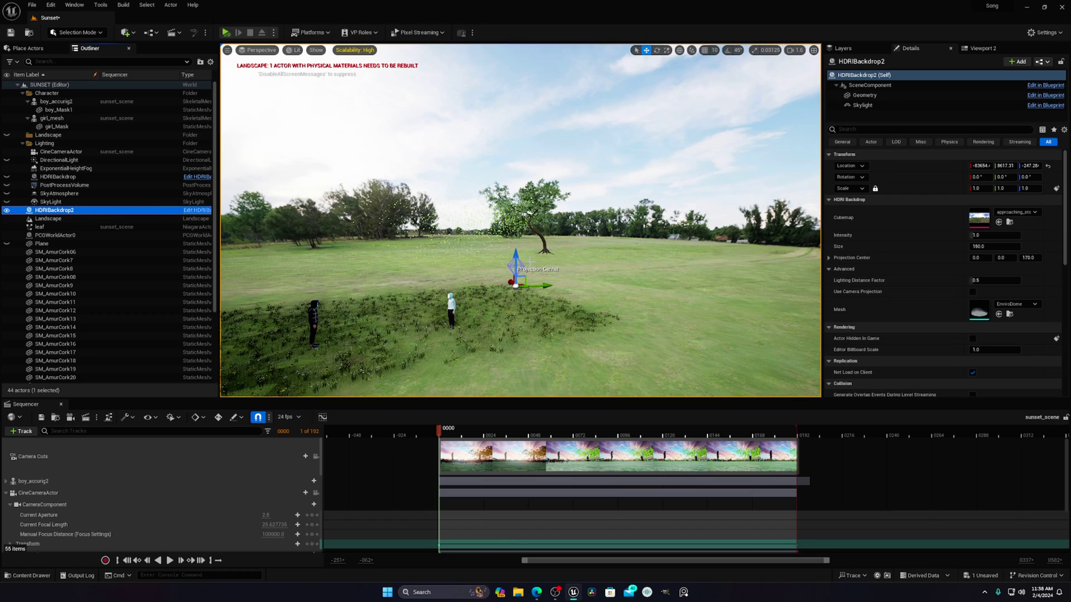
Preview the new HDRI backdrop through the CineCameraActor, then stop piloting the camera.
mouse_move(530, 261)
right_mouse_down()
mouse_move(458, 261)
mouse_move(502, 262)
mouse_move(501, 279)
mouse_move(519, 279)
right_mouse_up()
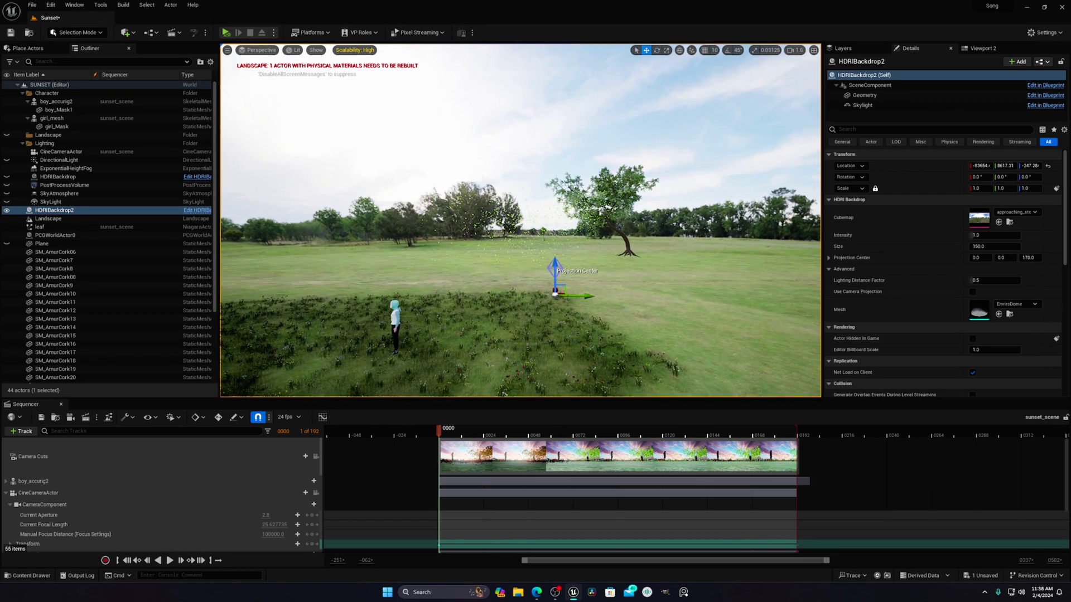
left_click(252, 52)
left_click(302, 144)
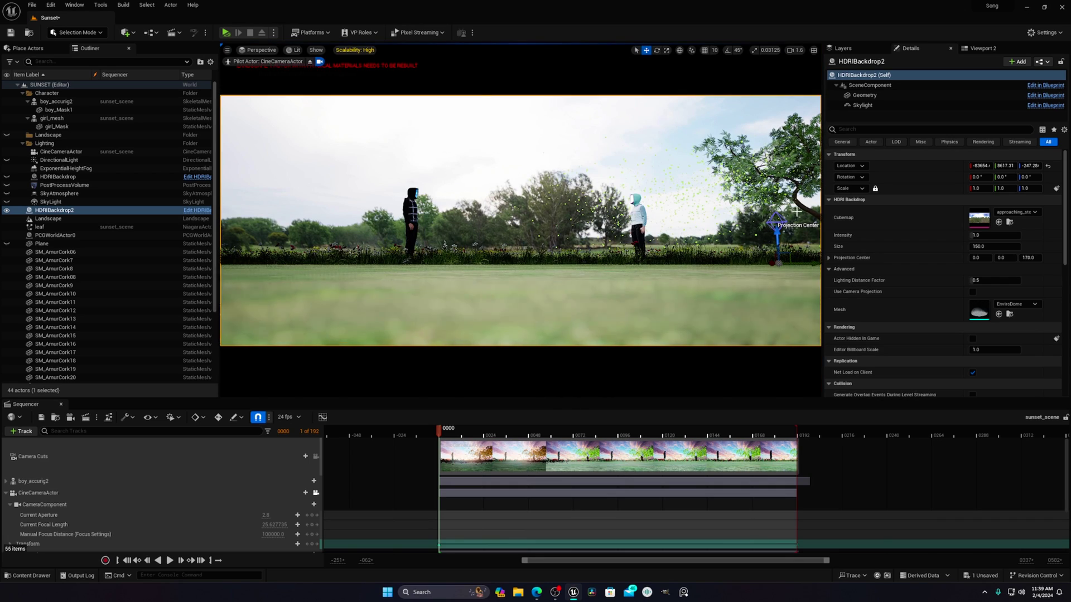
left_click(310, 61)
Lower the new HDRI backdrop along Z to about -394 so its ground sits beneath the characters and grass.
right_click_drag(520, 220, 569, 257)
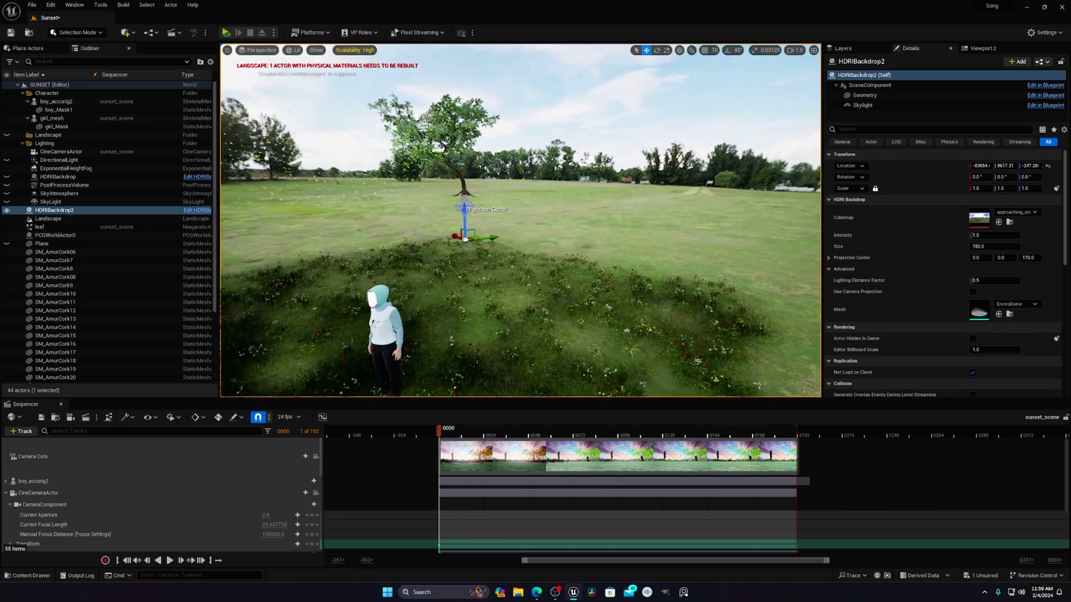
left_click_drag(467, 212, 468, 241)
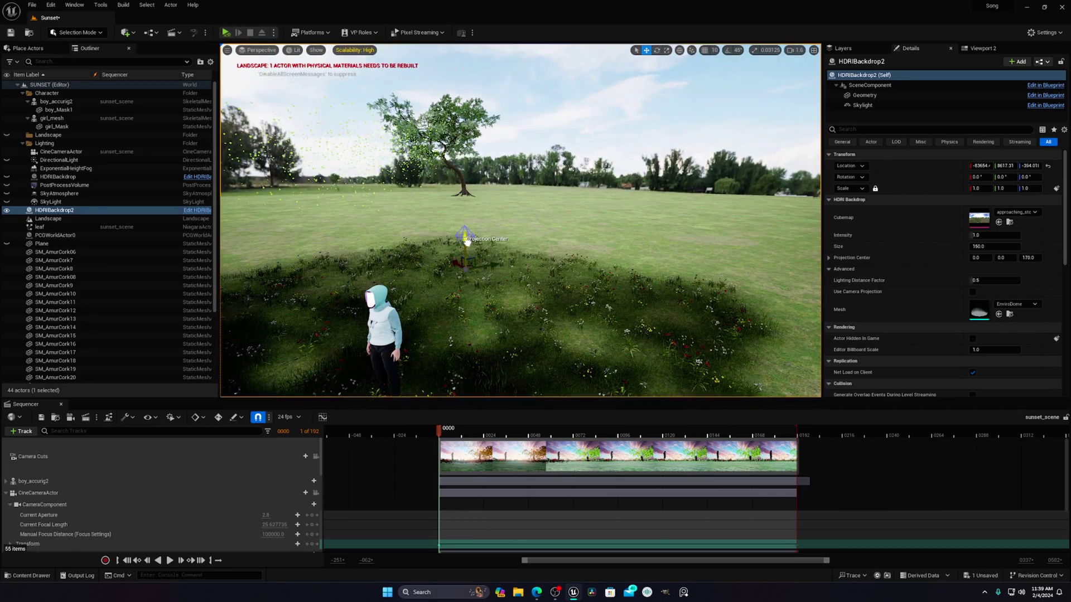
mouse_move(467, 241)
right_mouse_down()
mouse_move(390, 235)
mouse_move(419, 223)
mouse_move(379, 251)
mouse_move(467, 240)
right_mouse_up()
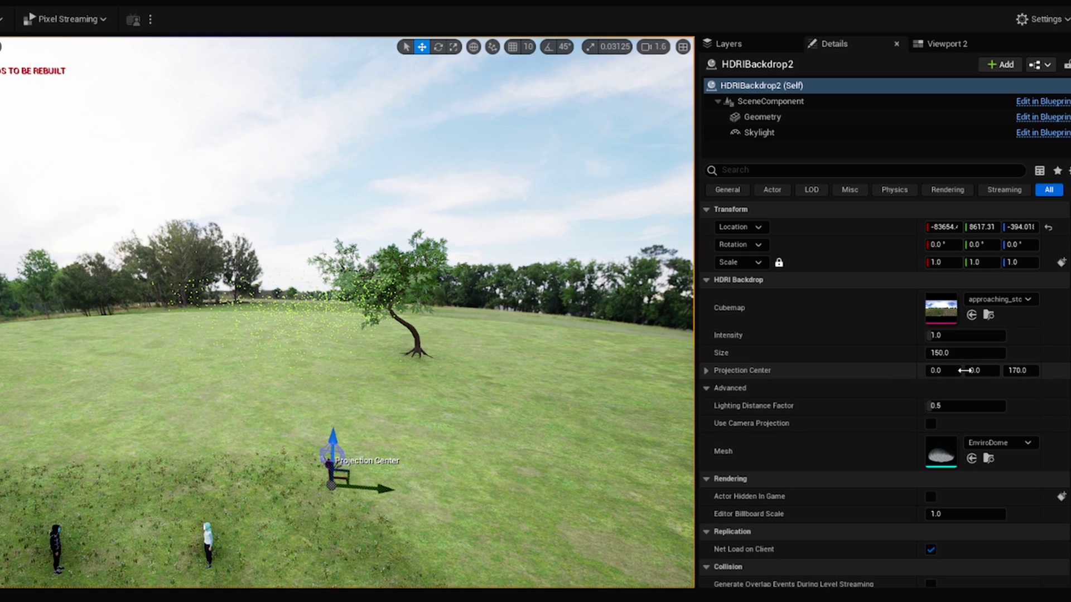
Set the new HDRI backdrop's Size to 30000 and look over the enlarged environment.
left_click(944, 353)
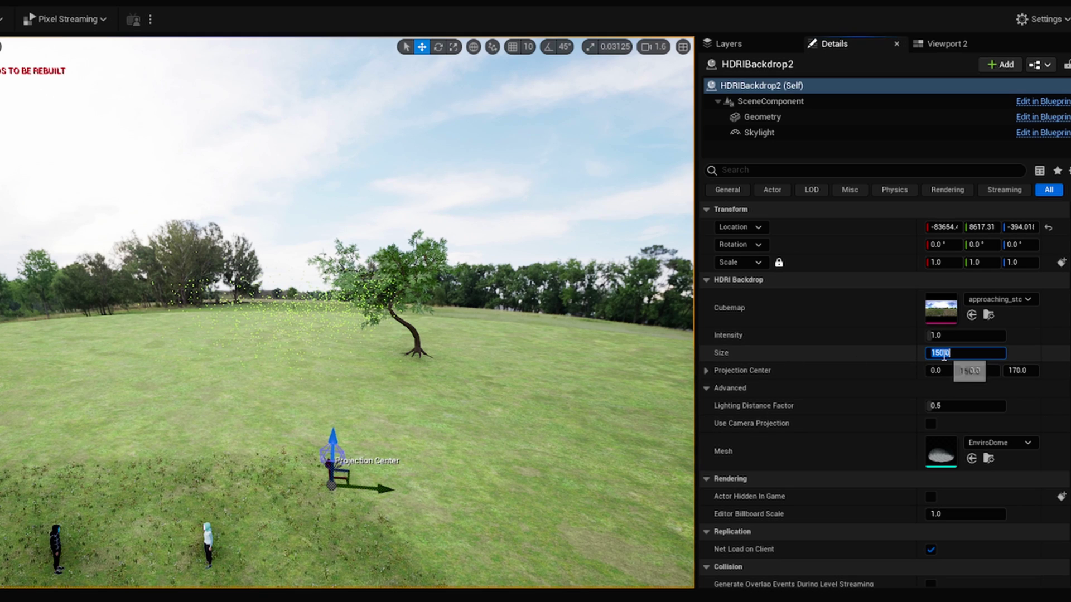
type("3000")
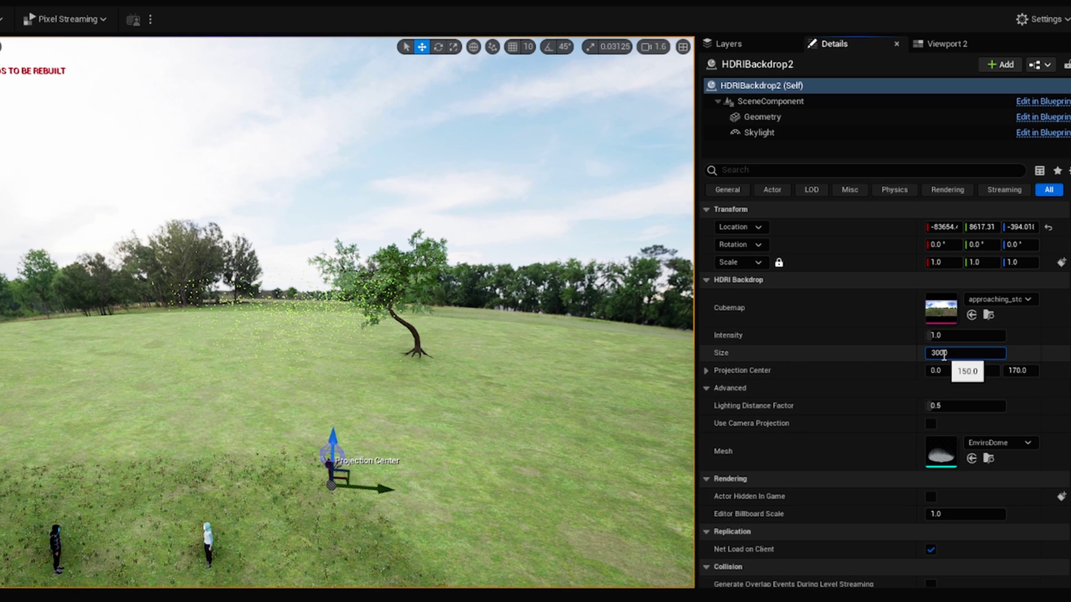
type("0")
key("Return")
right_click_drag(391, 334, 601, 377)
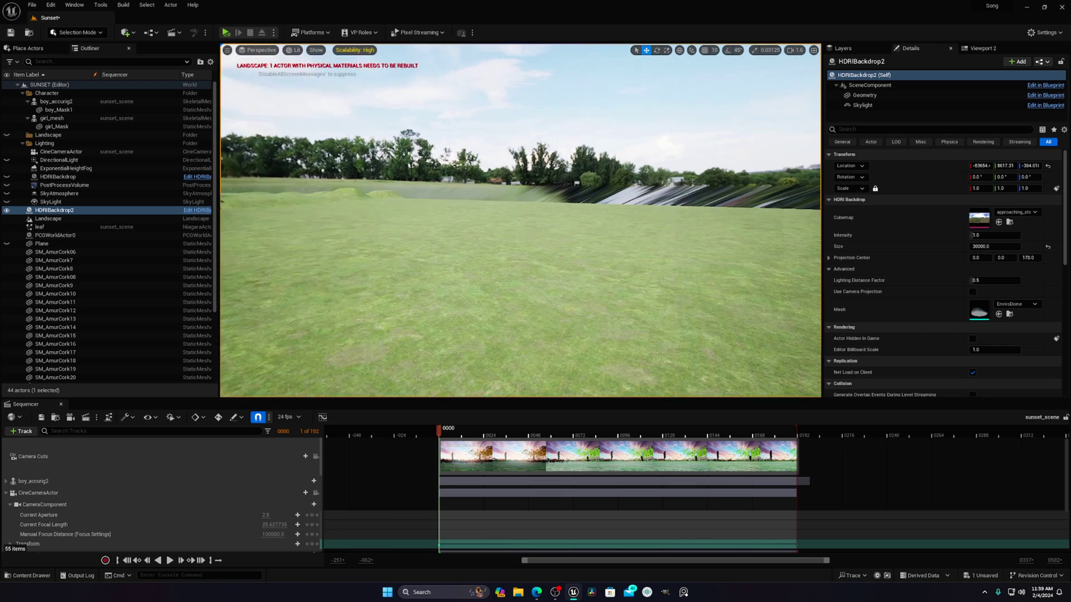
Set the Z value of the new HDRI backdrop's Projection Center to 30000 and look over the ground and horizon.
right_click_drag(616, 186, 667, 166)
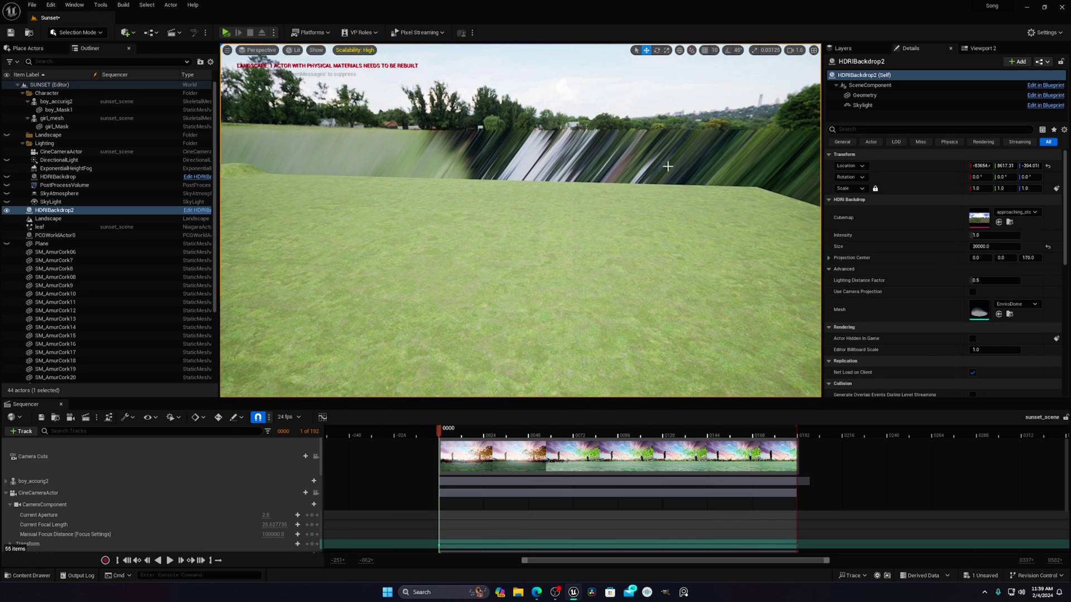
left_click(1027, 258)
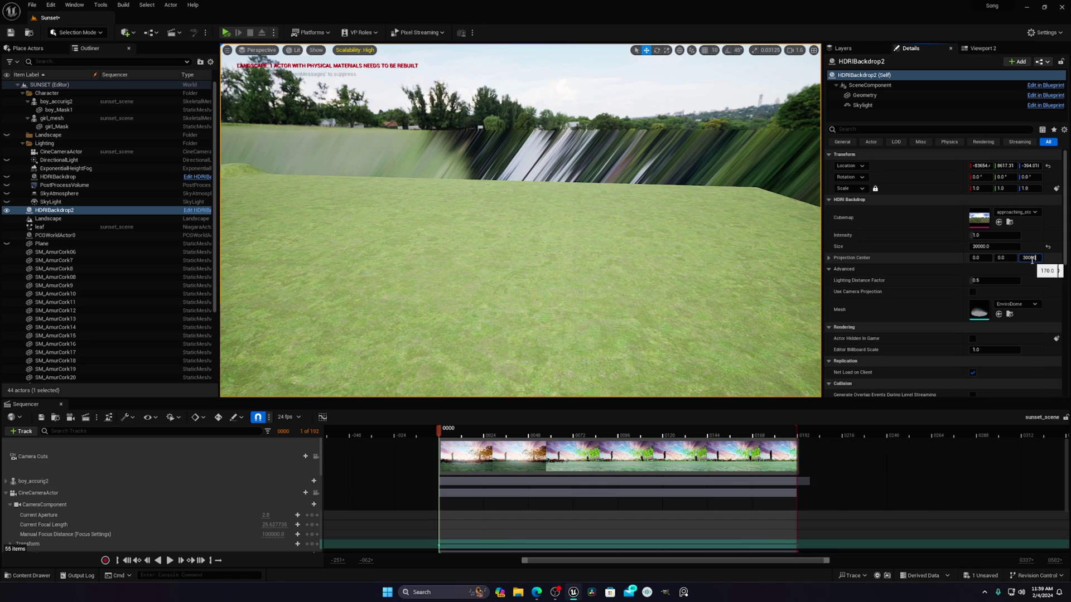
key("Return")
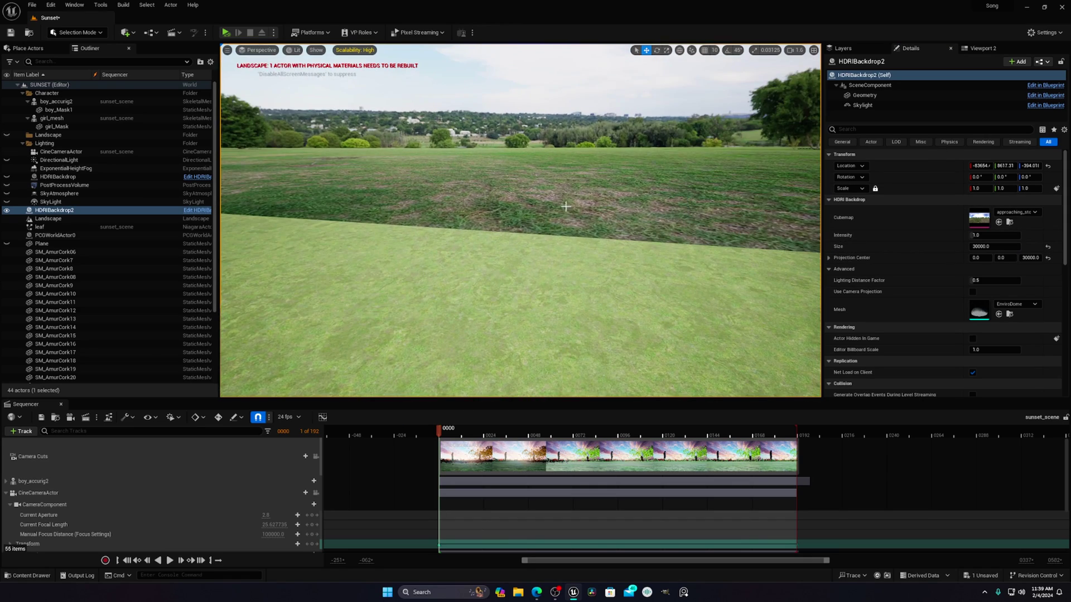
right_click_drag(566, 206, 808, 231)
Check the backdrop with its adjusted projection through the CineCameraActor, then return to the free perspective view.
left_click(272, 49)
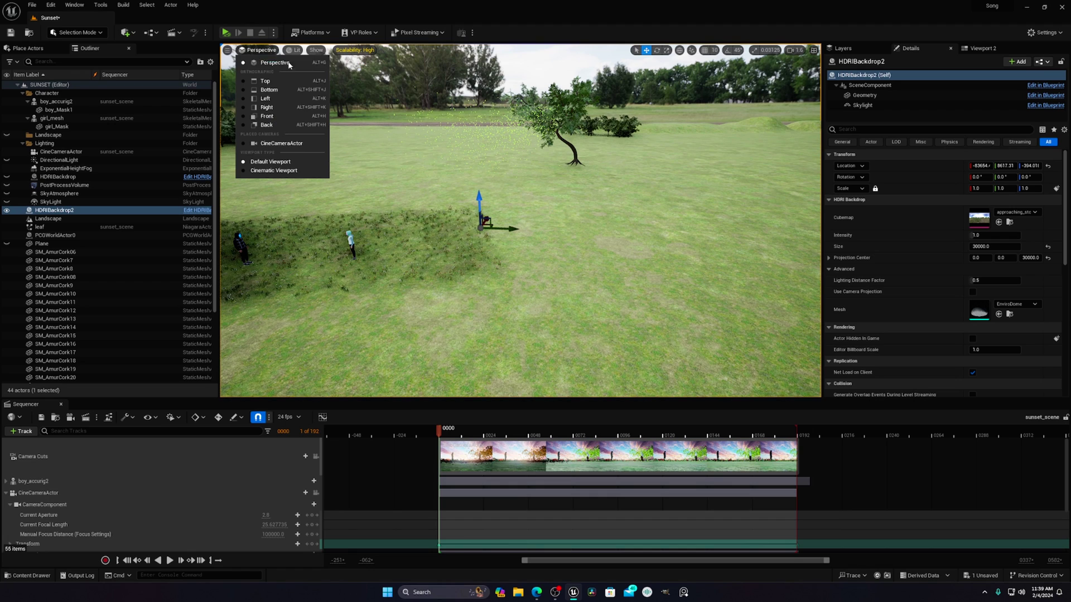
left_click(281, 146)
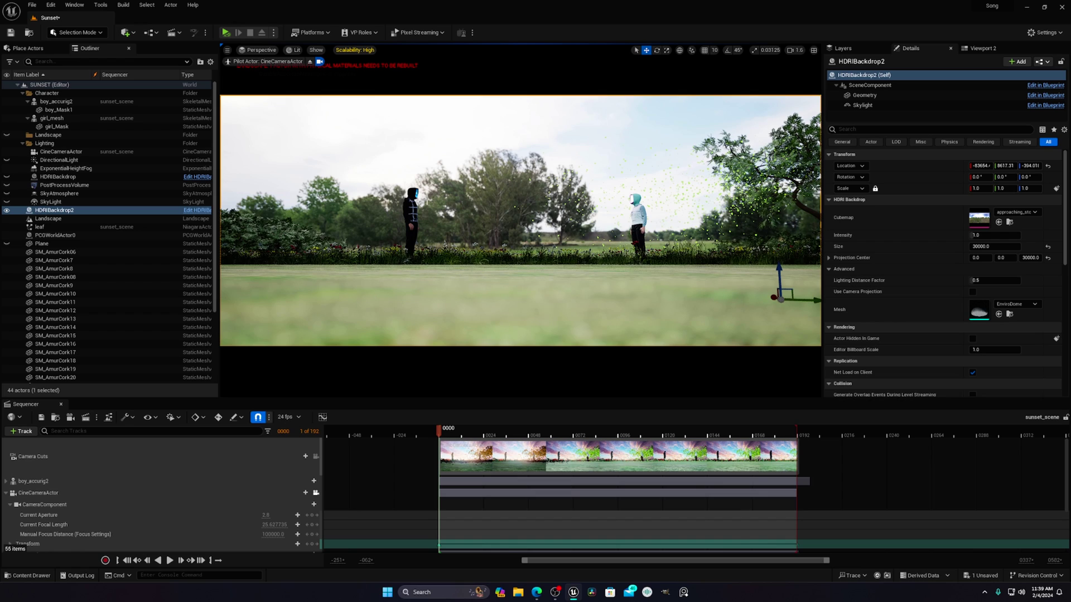
left_click(309, 63)
mouse_move(497, 117)
right_mouse_down()
mouse_move(497, 146)
mouse_move(515, 126)
mouse_move(497, 98)
right_mouse_up()
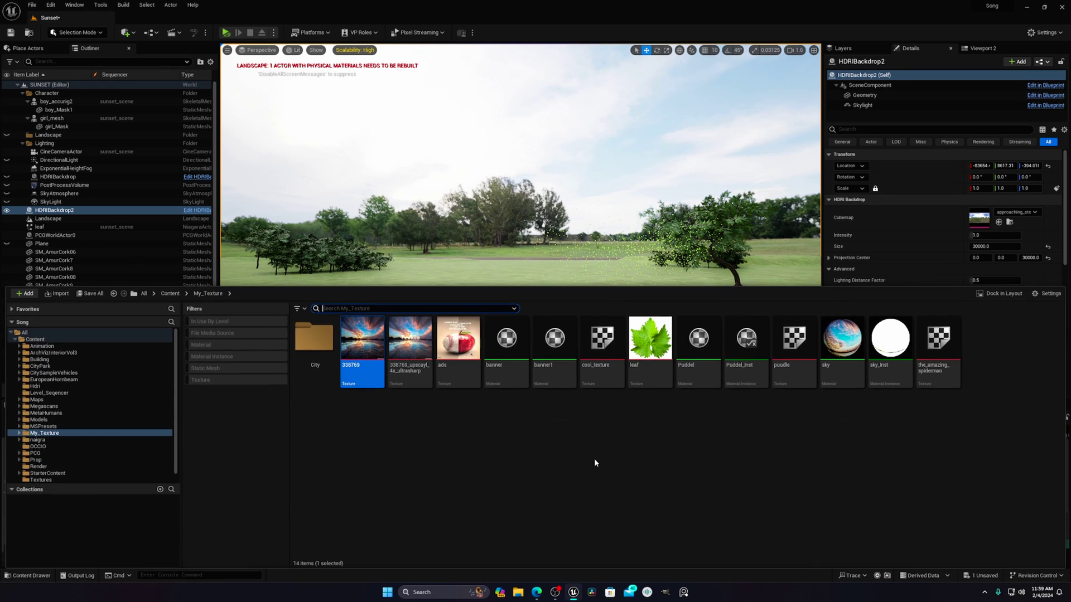
Switch to Poly Haven in the browser, examine the Kloofendal Overcast (Pure Sky) page and its download options, and return to Unreal Engine.
left_click(27, 575)
left_click(536, 592)
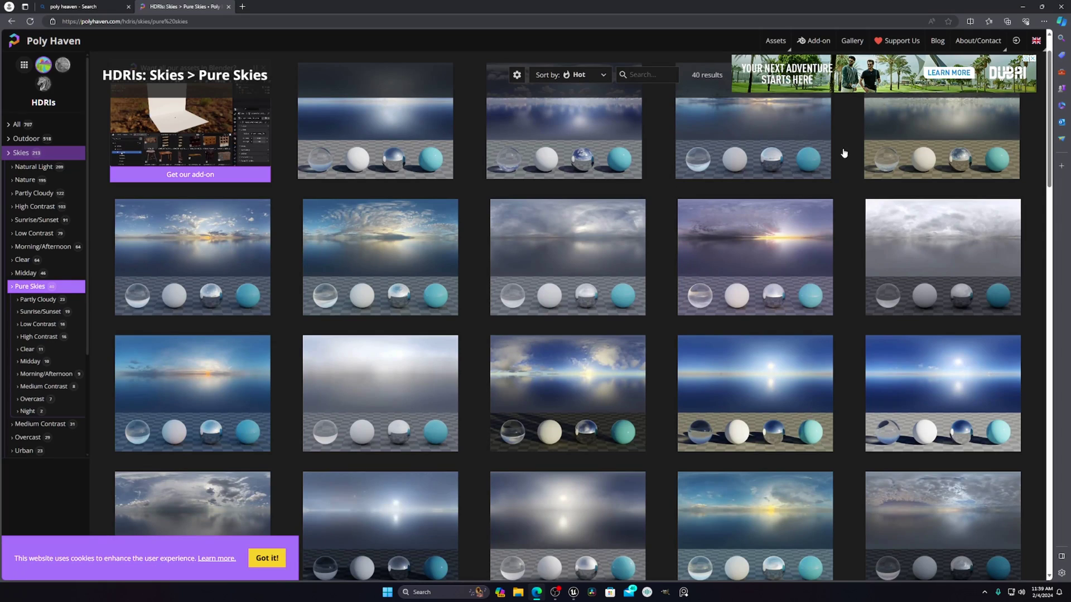
left_click(598, 265)
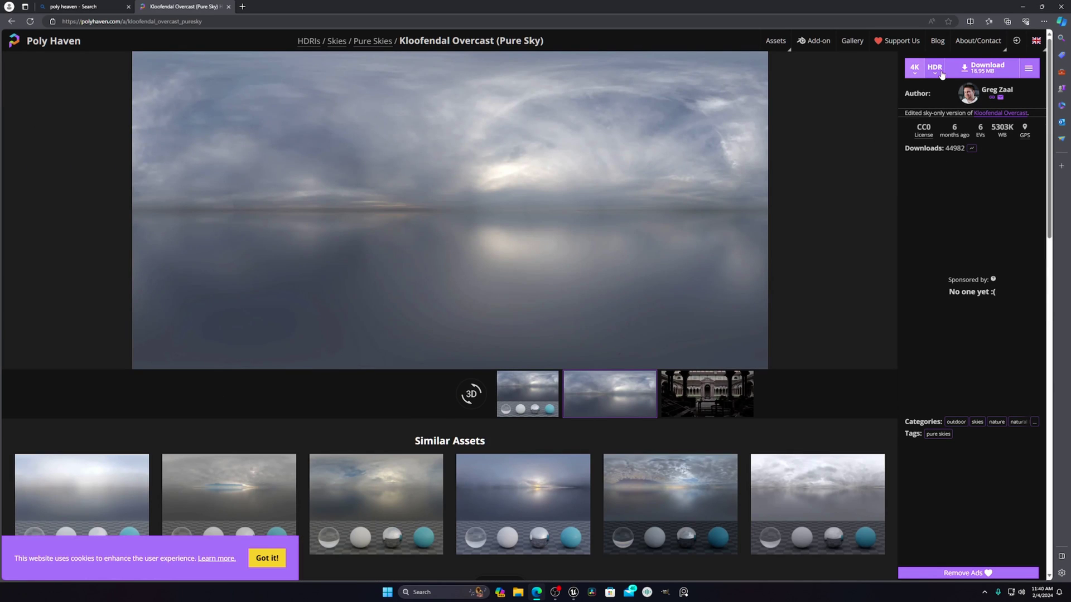
left_click(937, 72)
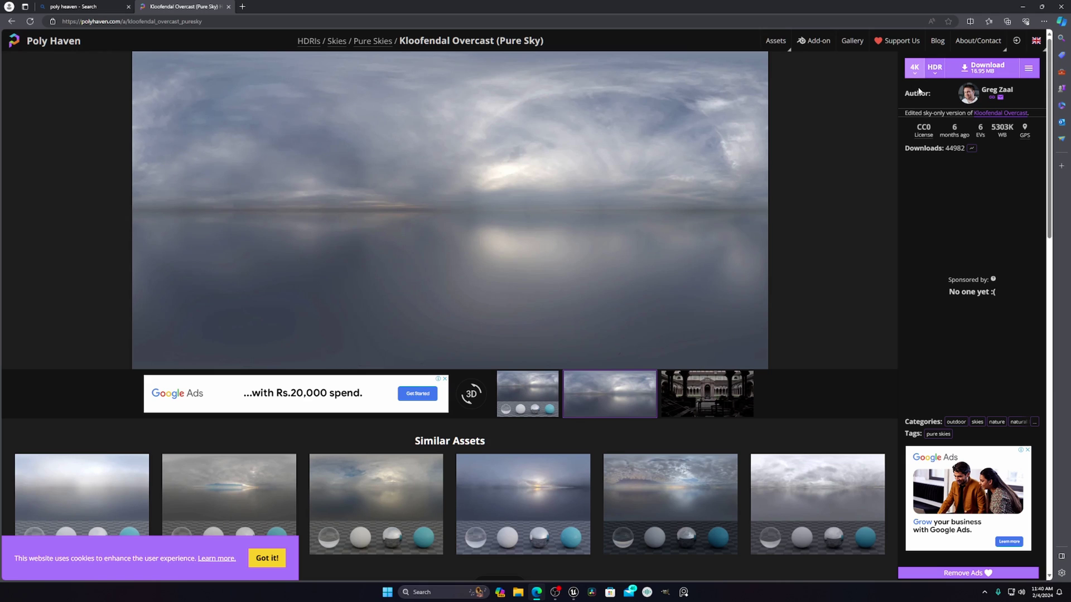
key("alt+Tab")
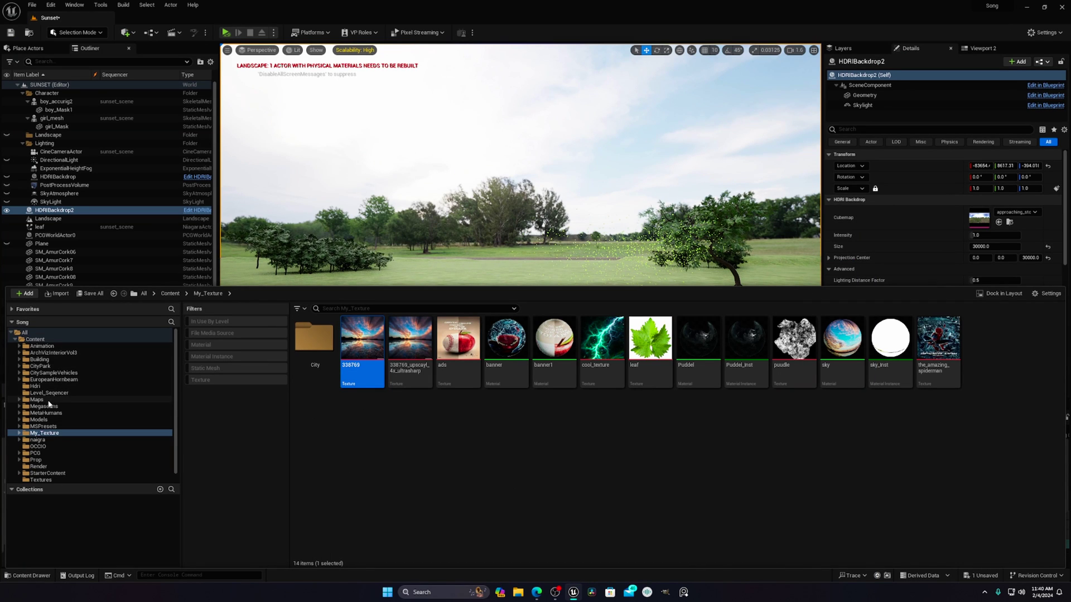
Assign the GHDRI_DLCO_002_10k texture from the Hdri folder as HDRIBackdrop2's Cubemap and set the backdrop's Intensity to 0.1.
left_click(38, 385)
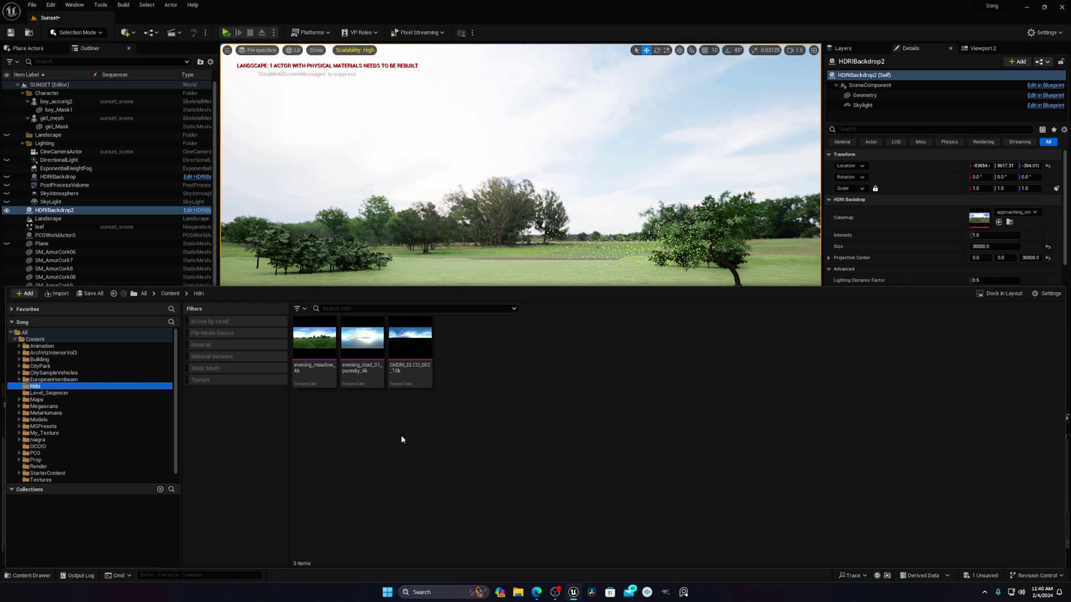
left_click(419, 379)
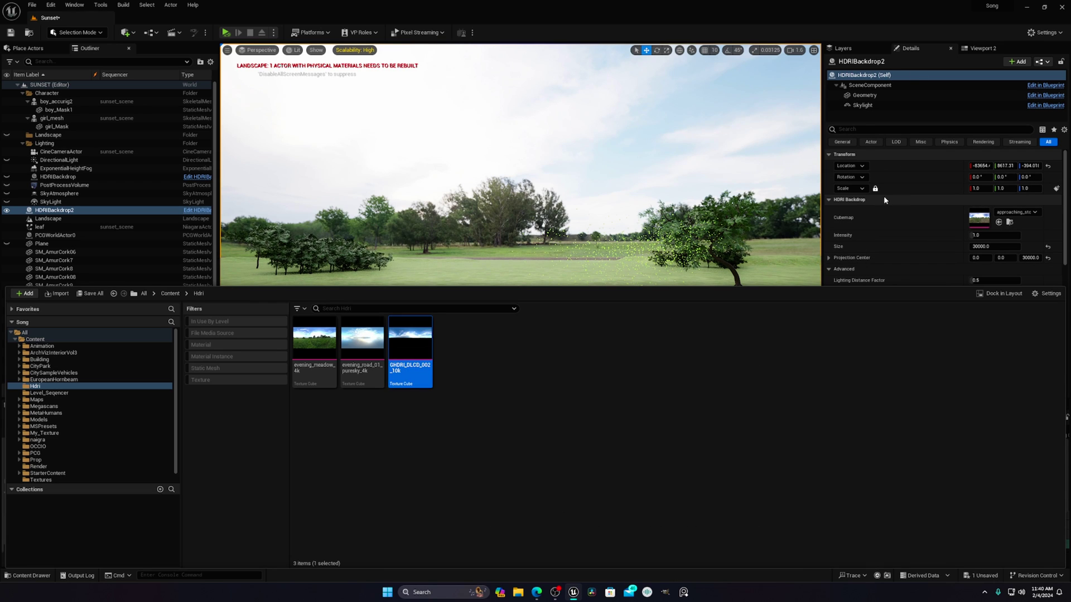
left_click(998, 221)
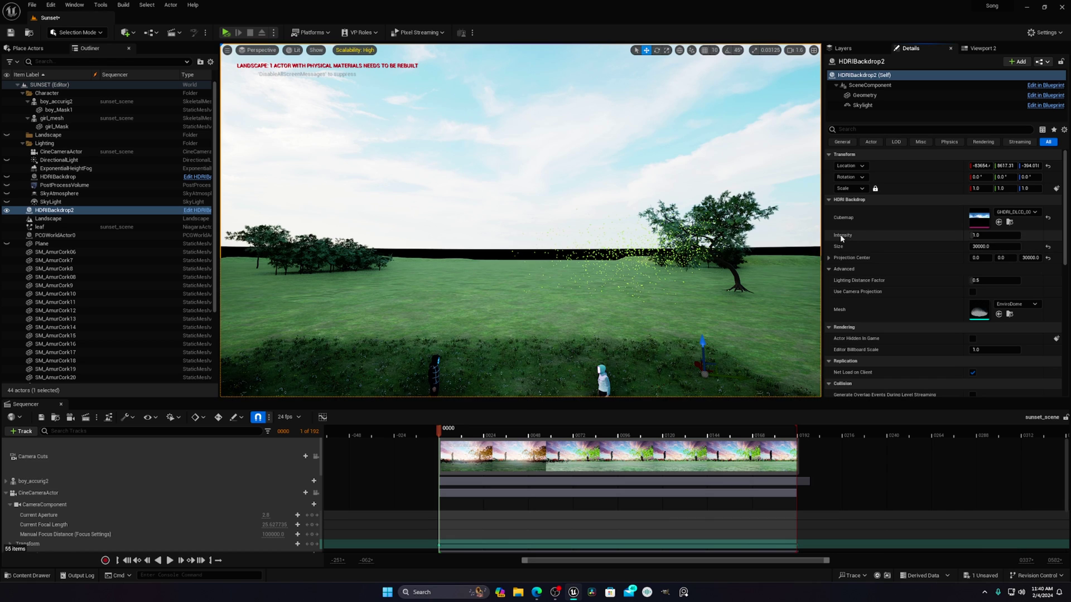
left_click(976, 235)
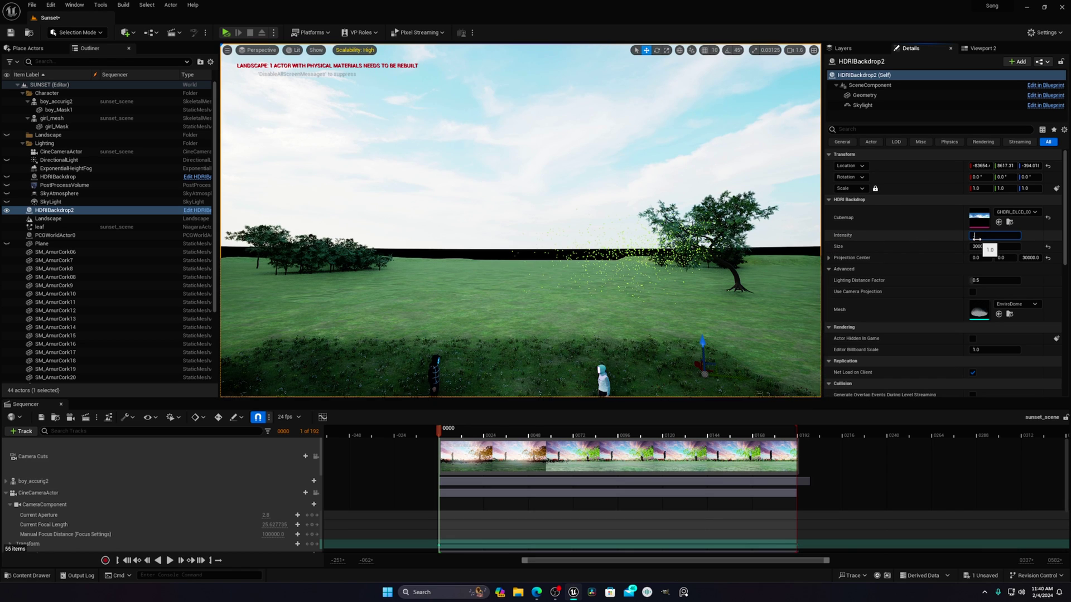
type("0.1")
key("Return")
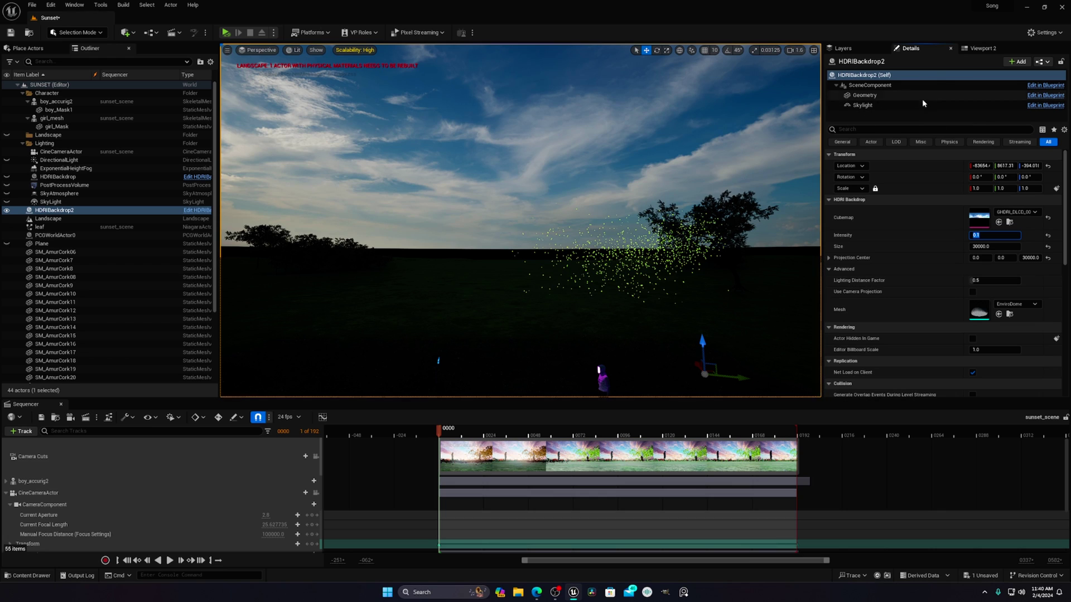
Set the backdrop's Skylight component to SLS Specified Cubemap and assign the selected GHDRI_DLCO_002_10k texture as its Cubemap.
left_click(869, 105)
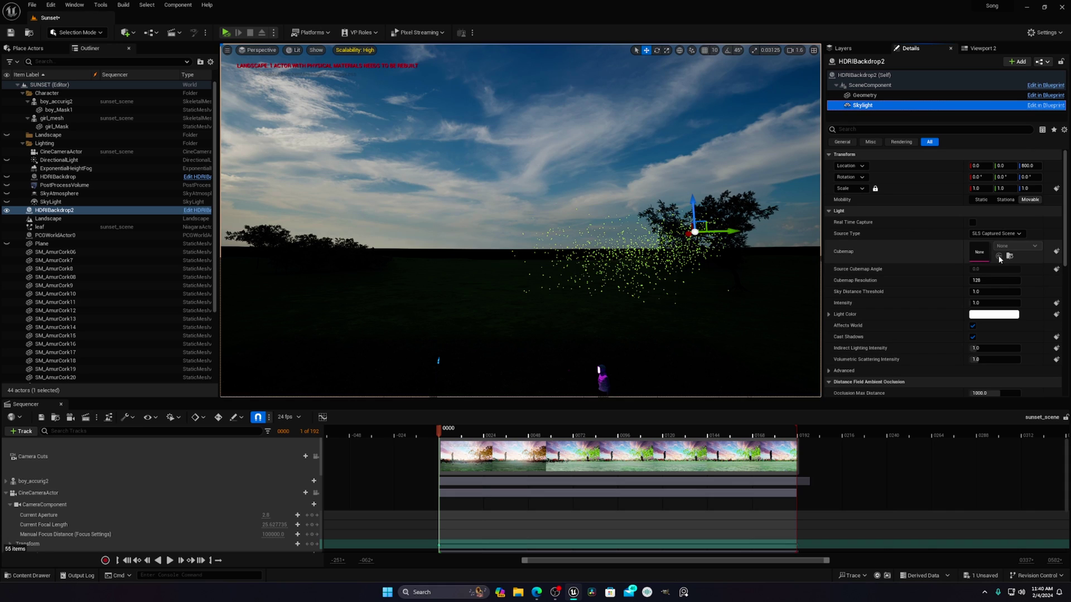
left_click(996, 234)
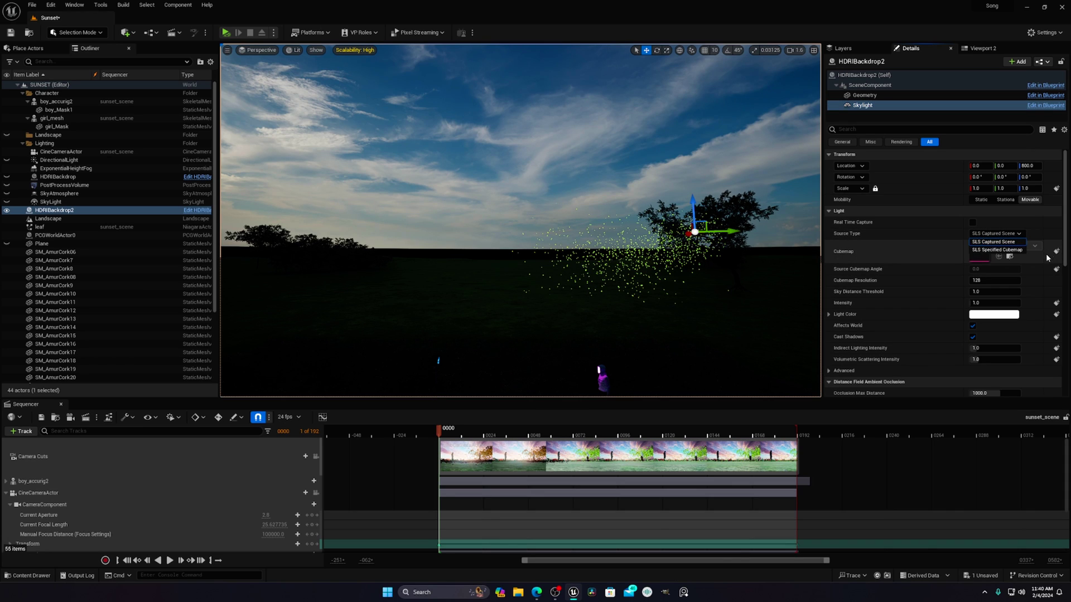
left_click(982, 250)
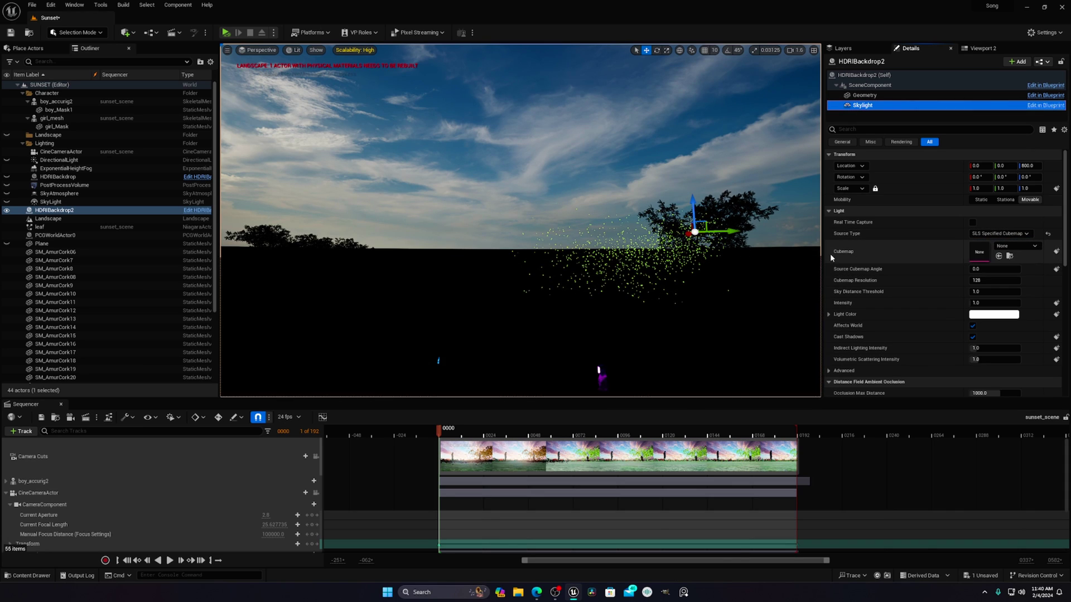
left_click(998, 256)
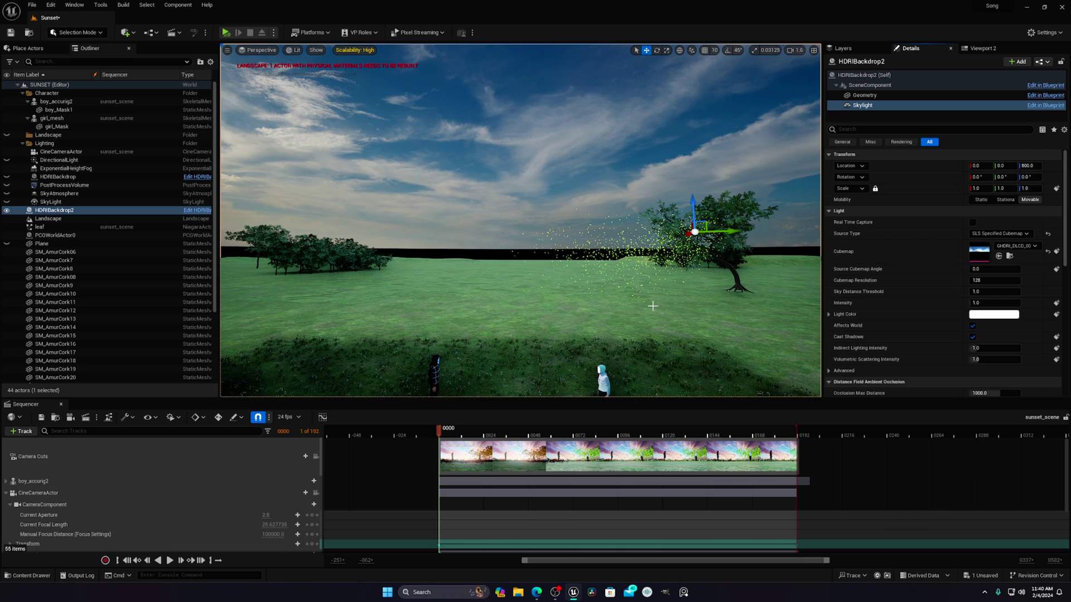
Try raising the Skylight component's Intensity to about 7.72 while viewing through the CineCameraActor, then stop piloting the camera.
right_click_drag(652, 306, 629, 324)
left_click(263, 50)
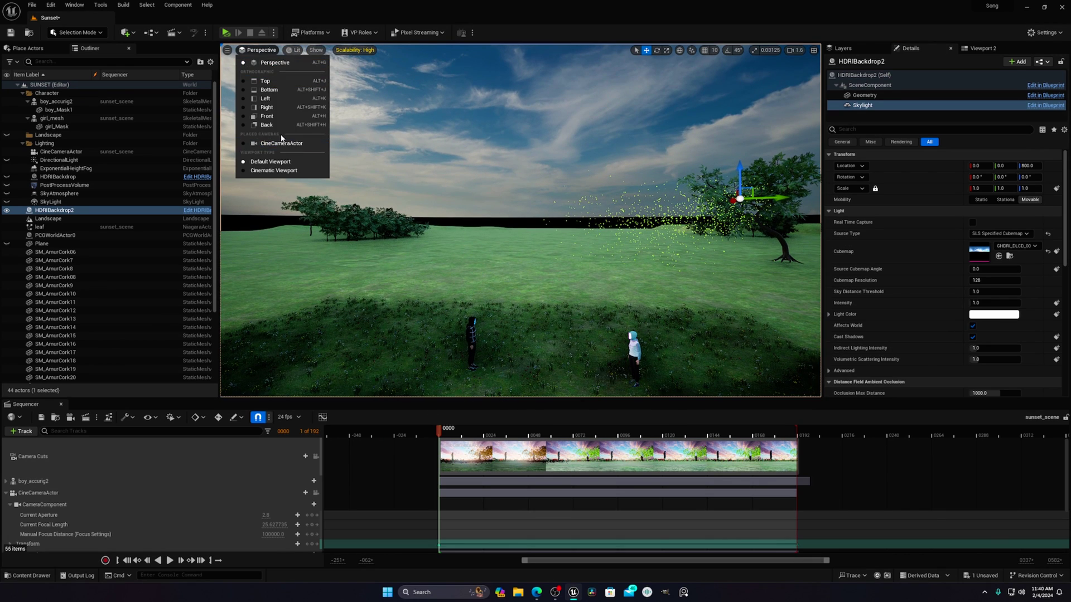
left_click(271, 143)
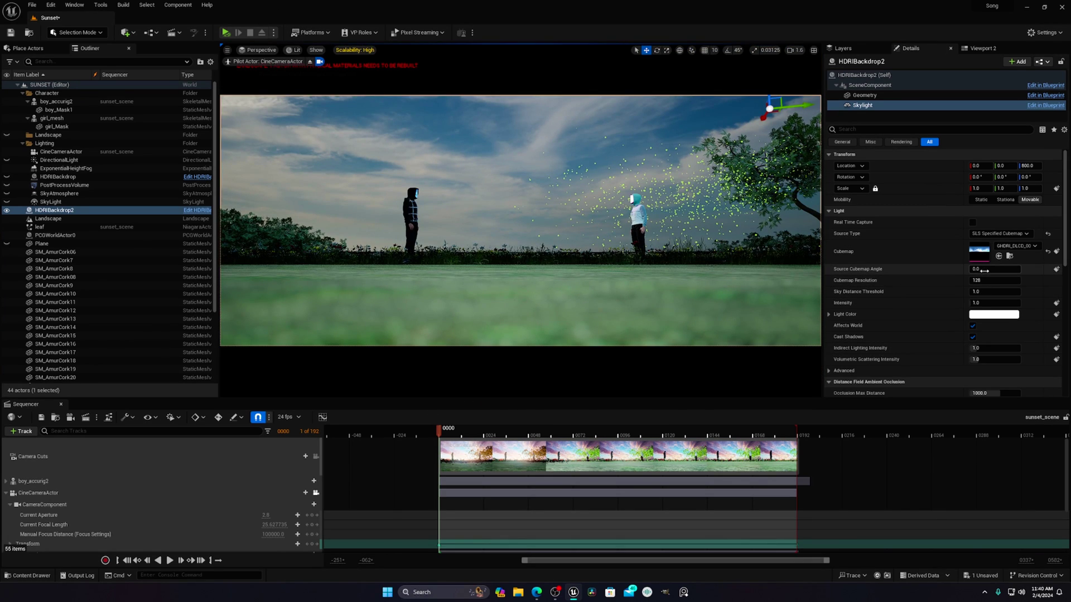
left_click_drag(995, 303, 1023, 302)
left_click(310, 62)
right_click_drag(511, 134, 651, 125)
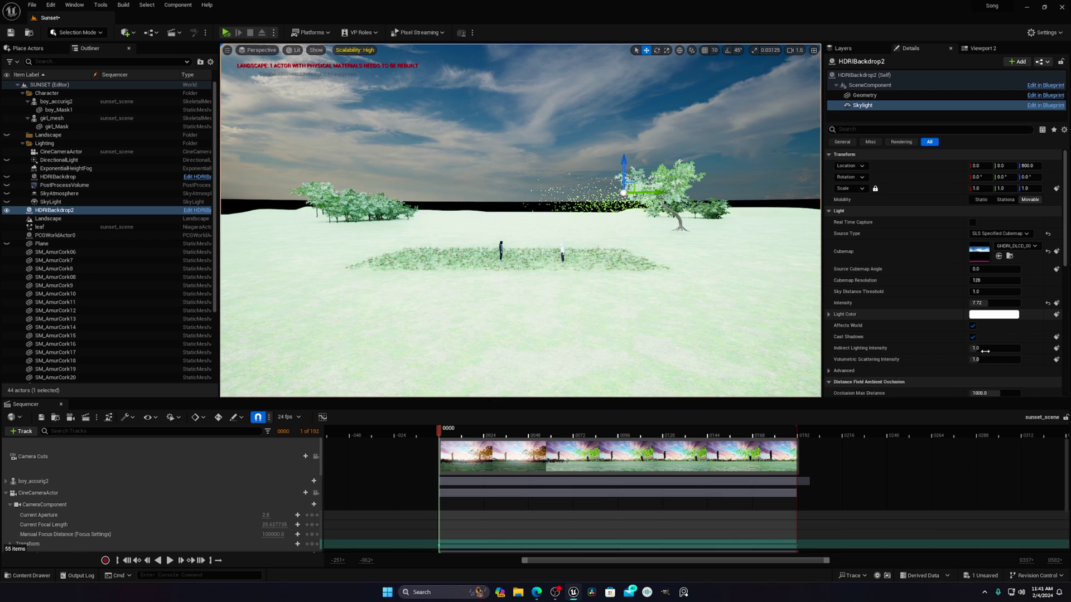
Set the Skylight component's Intensity to 1.28 and HDRIBackdrop2's own Intensity to 0.4.
left_click(995, 303)
type("1.12")
mouse_move(971, 303)
left_mouse_down()
mouse_move(991, 303)
mouse_move(973, 303)
left_mouse_up()
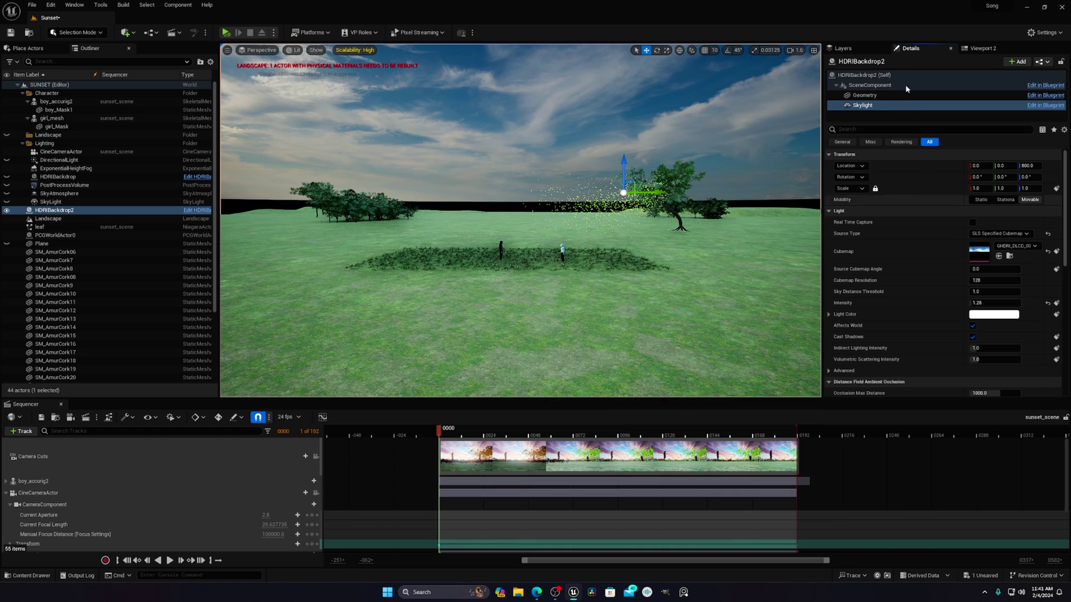
left_click(878, 75)
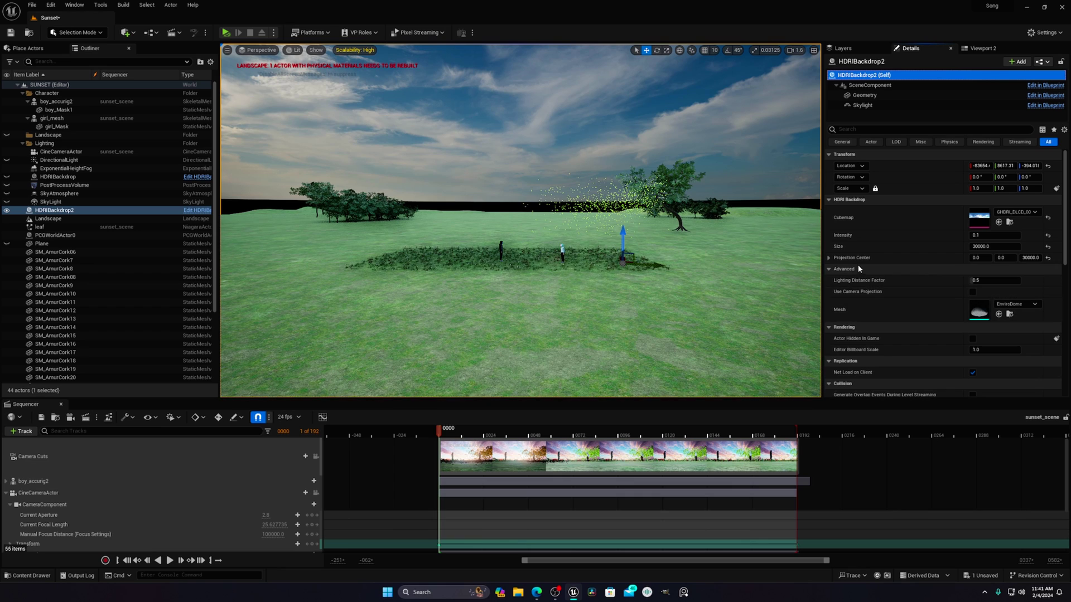
mouse_move(987, 239)
left_mouse_down()
mouse_move(1001, 240)
mouse_move(990, 239)
left_mouse_up()
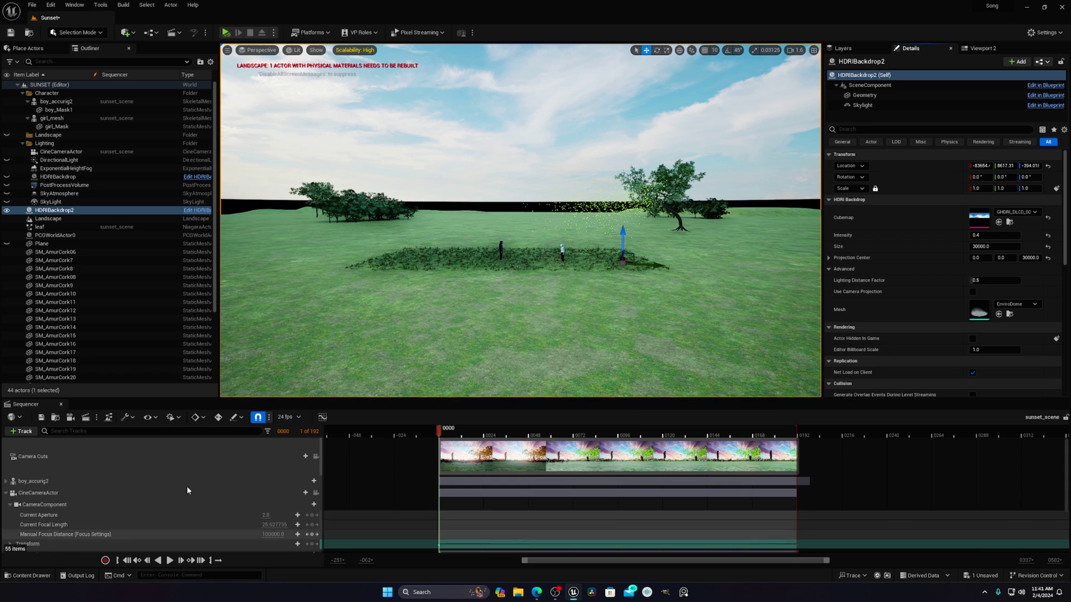
Unhide the existing Plane actor and move in to view it standing behind the landscape.
left_click(32, 577)
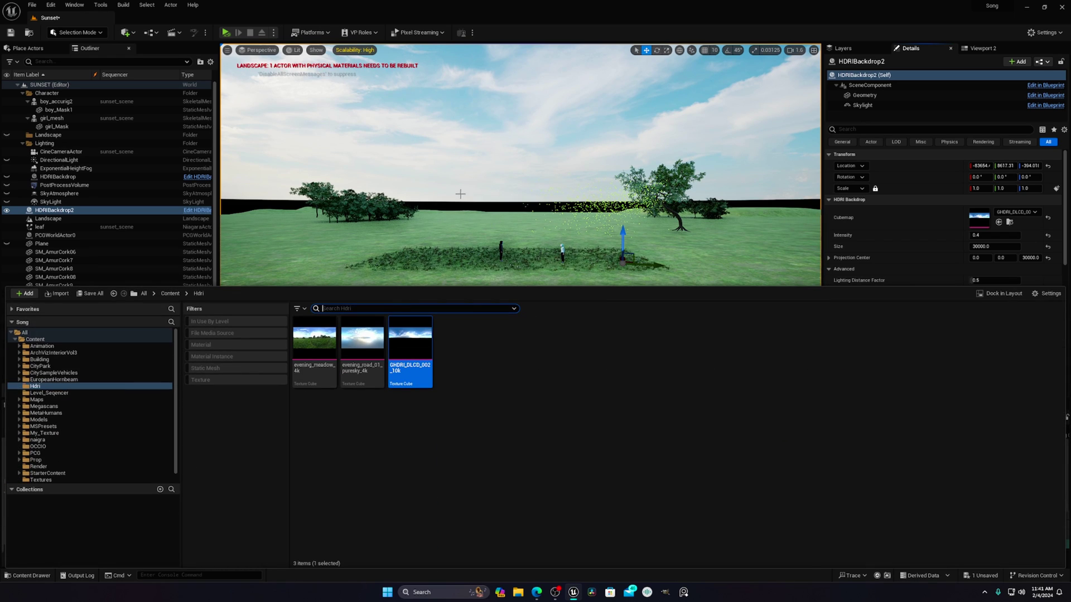
left_click(6, 211)
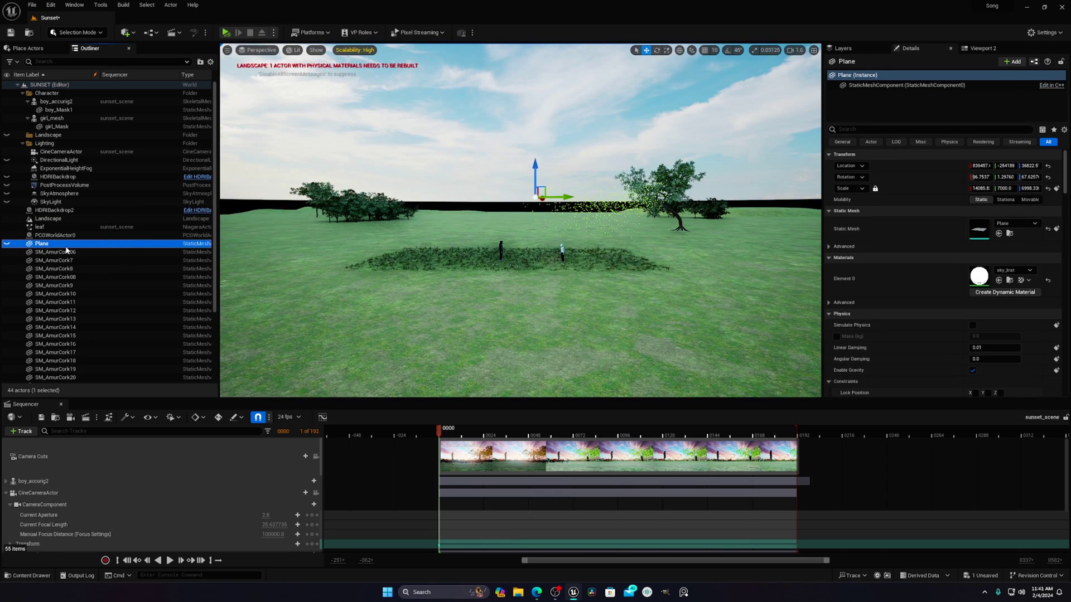
left_click(8, 244)
key("w")
mouse_move(594, 231)
right_mouse_down()
mouse_move(669, 223)
mouse_move(613, 223)
right_mouse_up()
scroll(614, 223, "up", 3)
right_click_drag(451, 164, 447, 163)
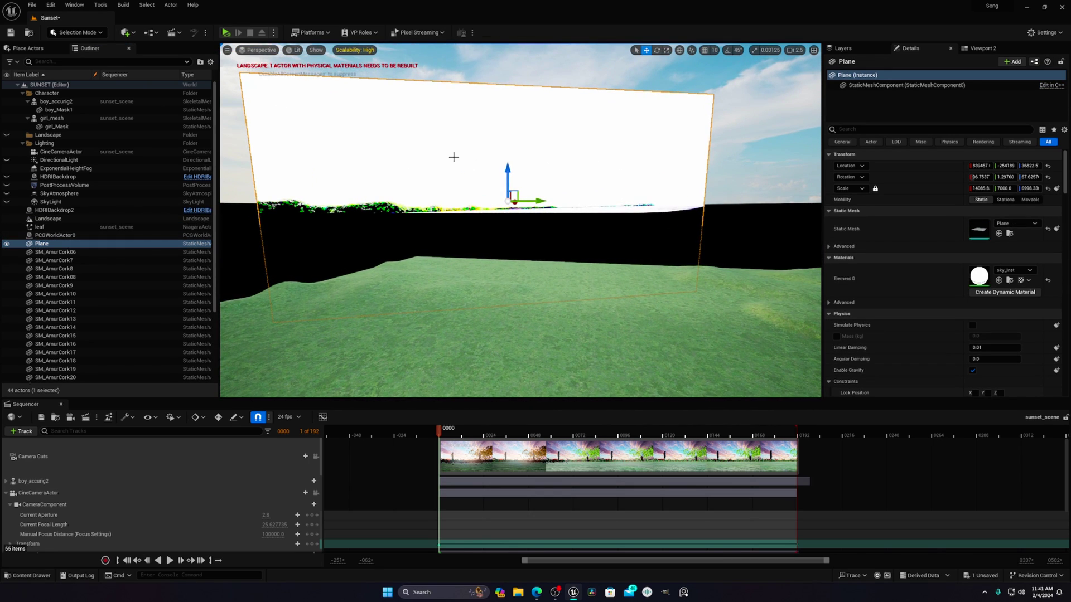
Find the Plane shape by searching "plane", place one on the landscape, and reselect the existing large sky plane.
left_click(23, 49)
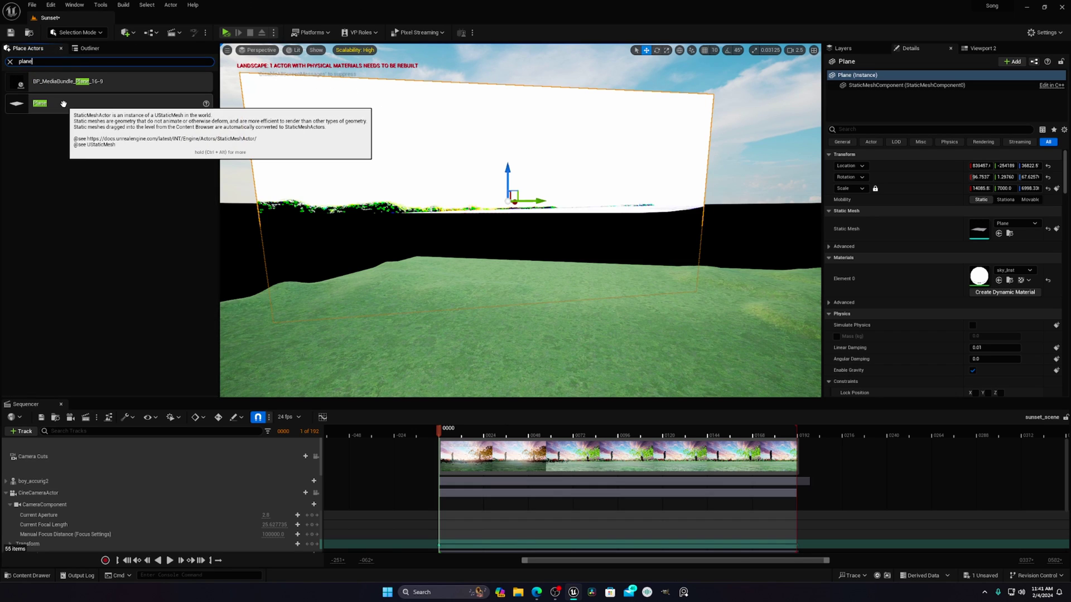
left_click_drag(63, 104, 470, 360)
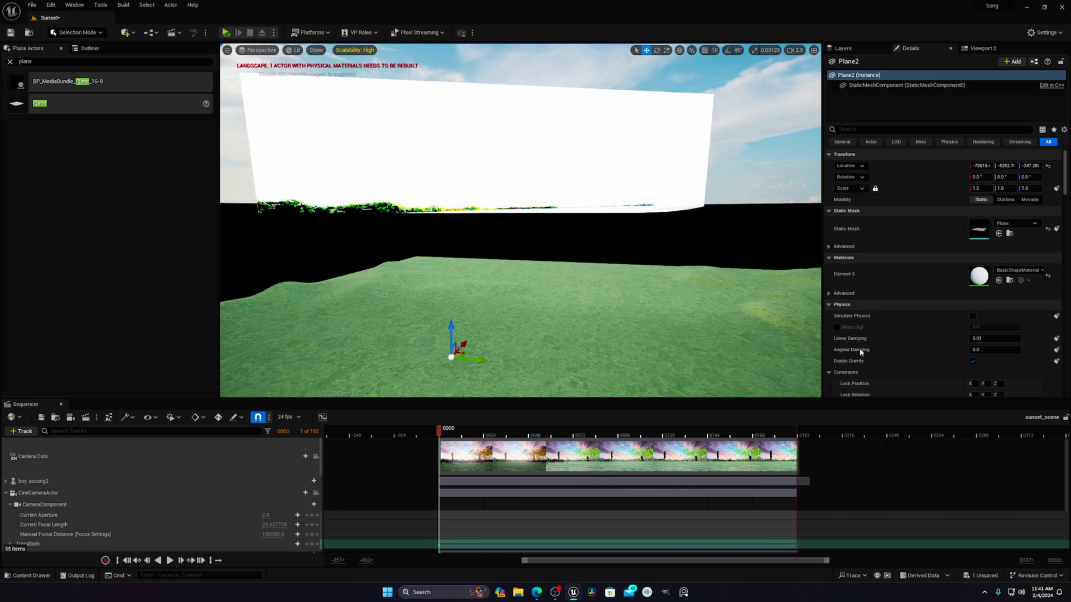
left_click(631, 152)
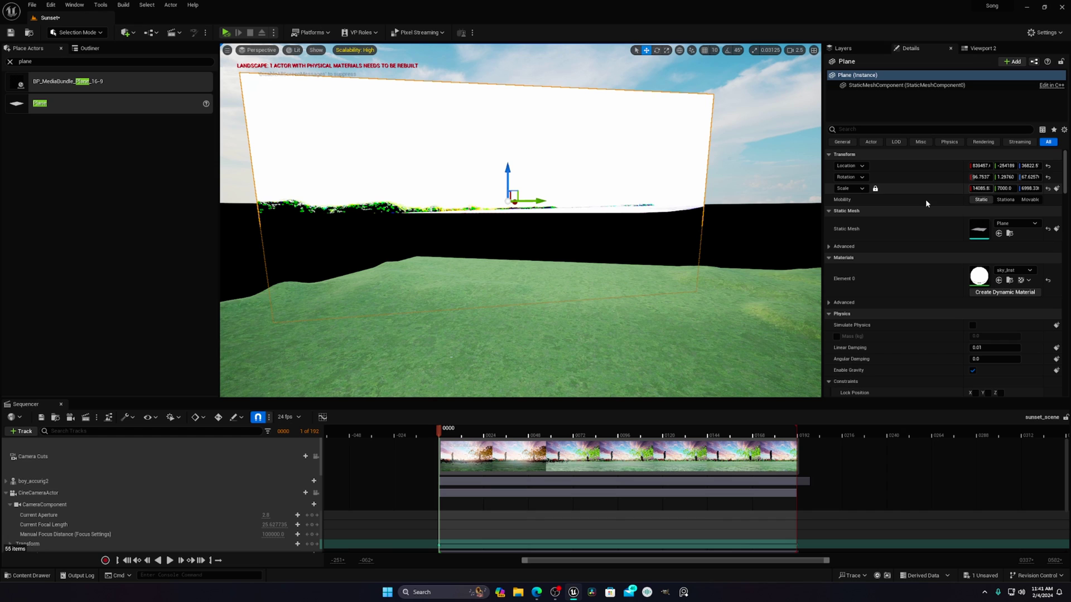
right_click_drag(566, 255, 420, 313)
Open the 338769 sky texture from the My_Texture folder to examine the sunset image, then close it.
key("ctrl+space")
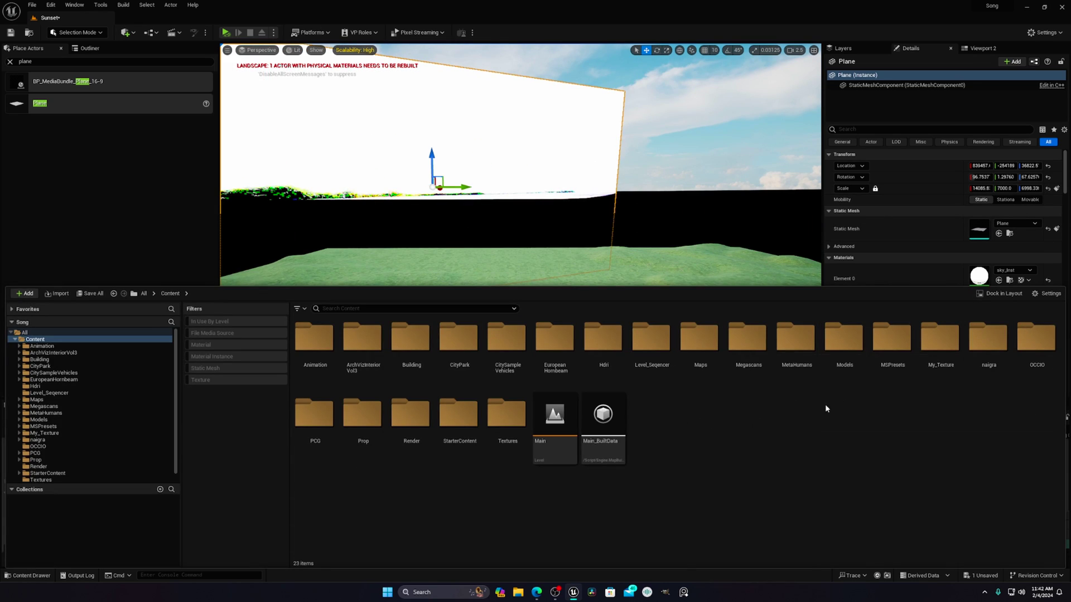
double_click(929, 365)
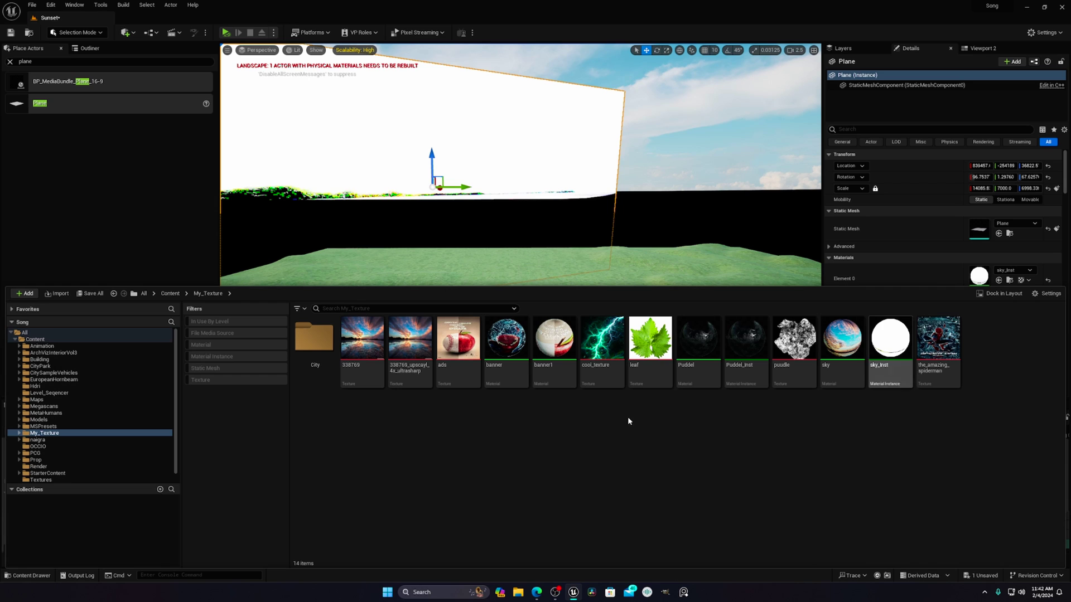
double_click(346, 381)
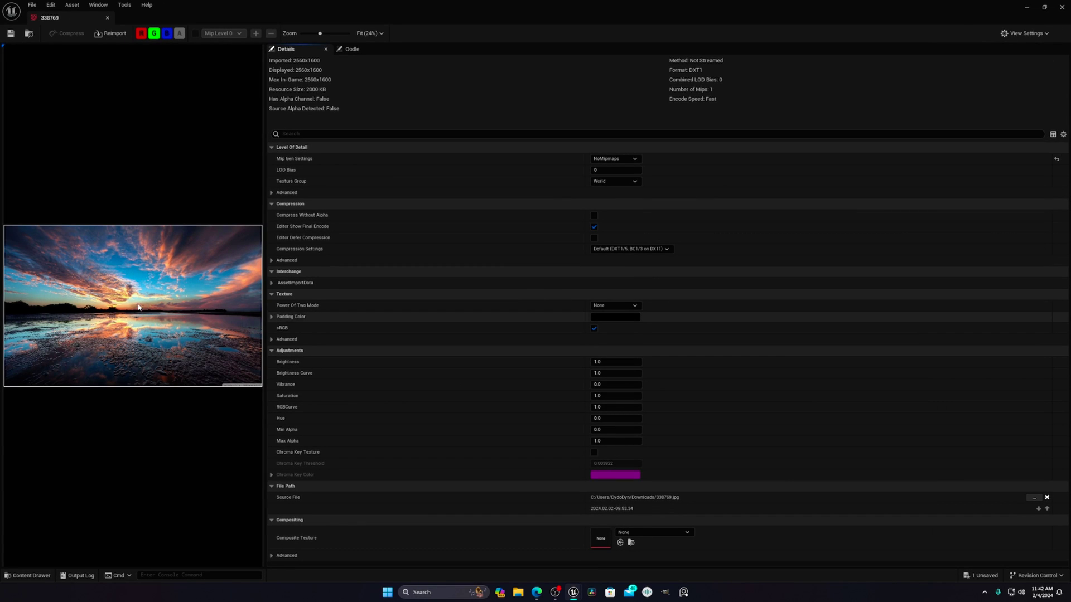
left_click(1061, 6)
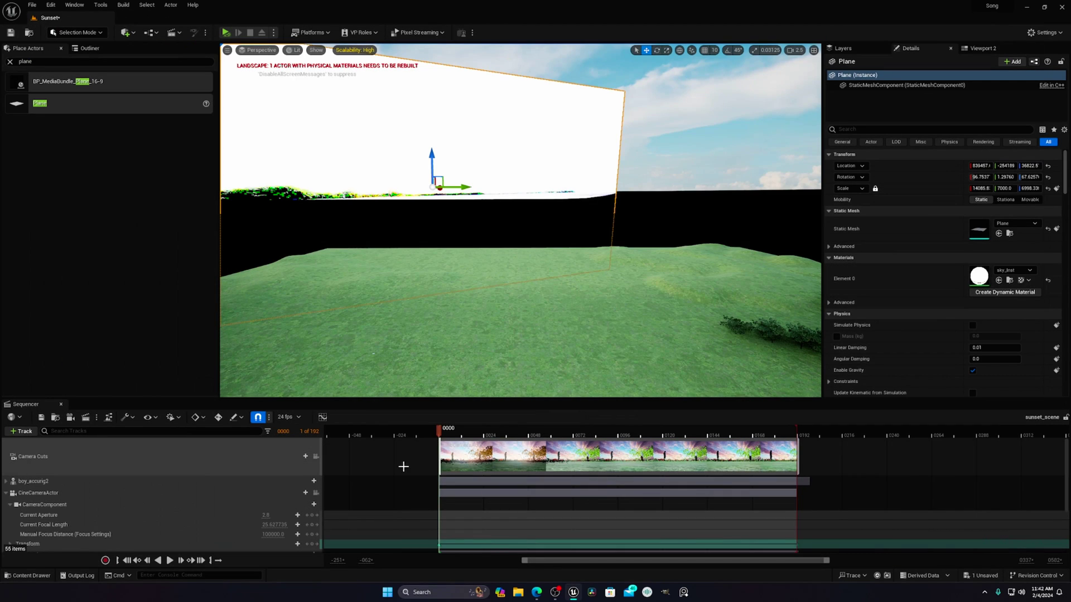
Open the sky material from the My_Texture folder for editing.
key("ctrl+space")
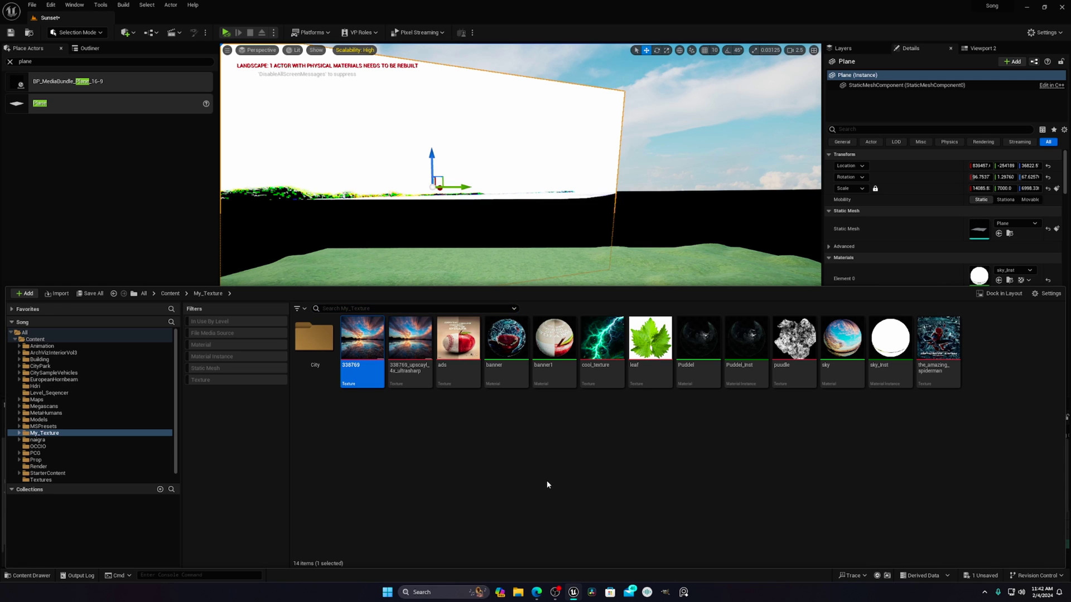
right_click(547, 485)
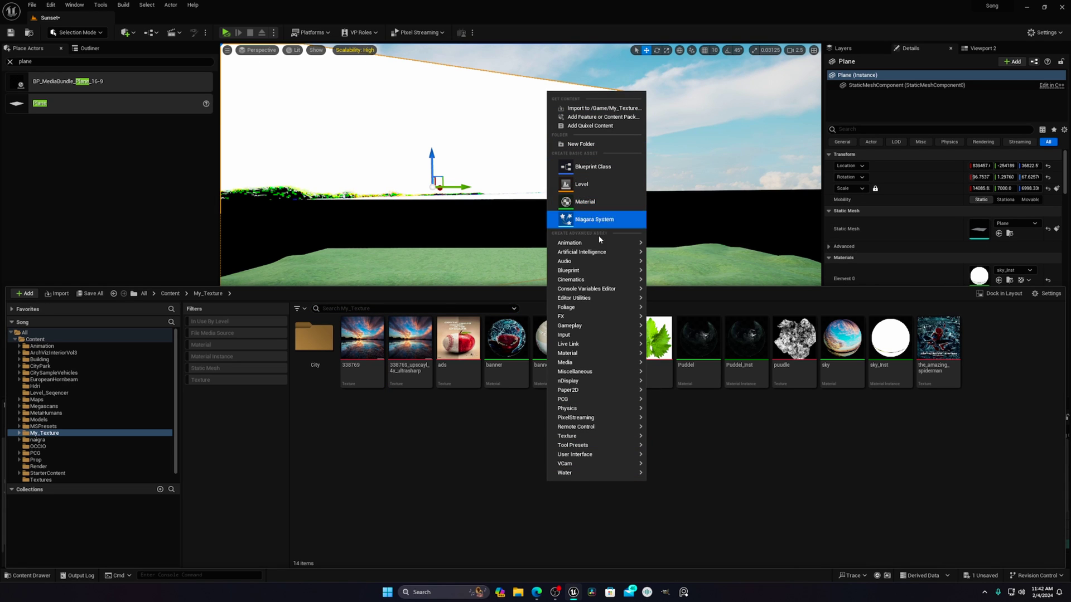
left_click(681, 458)
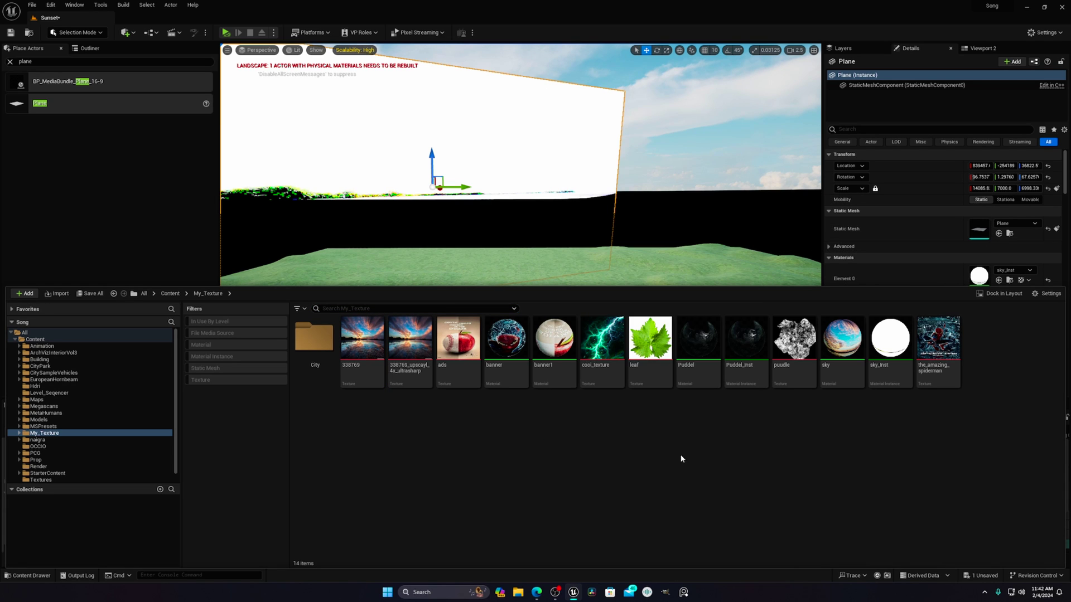
double_click(845, 386)
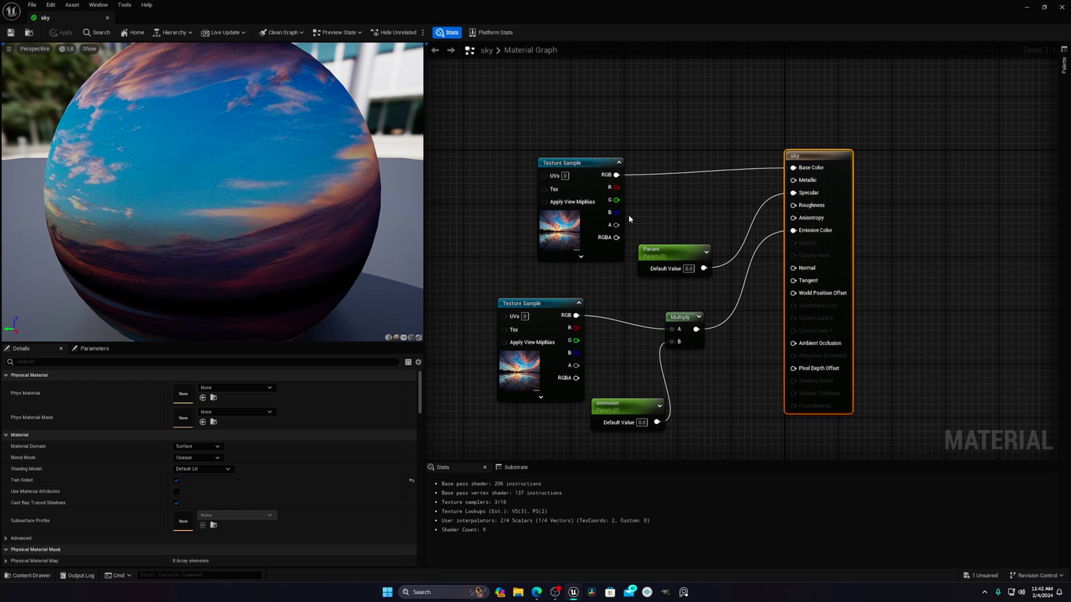
Add a Texture Sample of the 338769 texture to the sky graph and place it beside the sample feeding Base Color.
left_click_drag(575, 164, 547, 123)
left_click(28, 575)
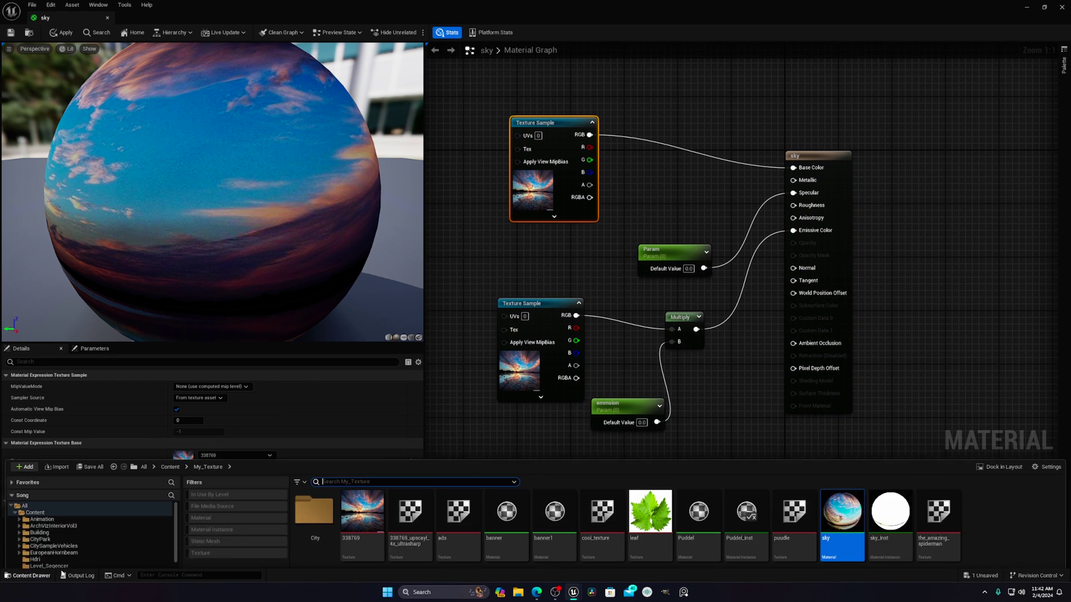
left_click_drag(359, 440, 468, 215)
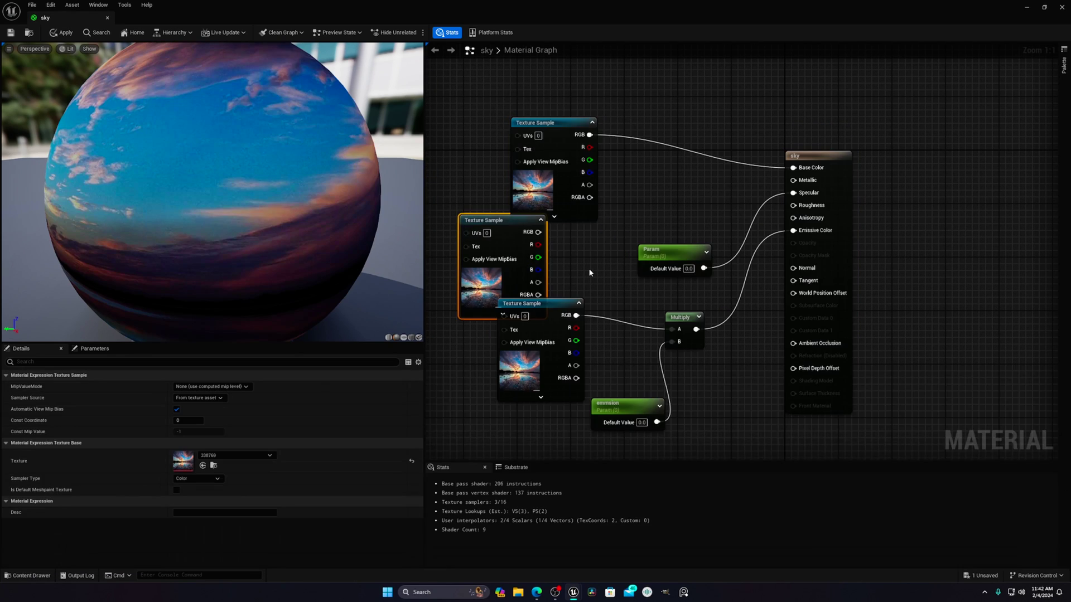
right_click_drag(590, 273, 631, 290)
left_click_drag(515, 235, 446, 105)
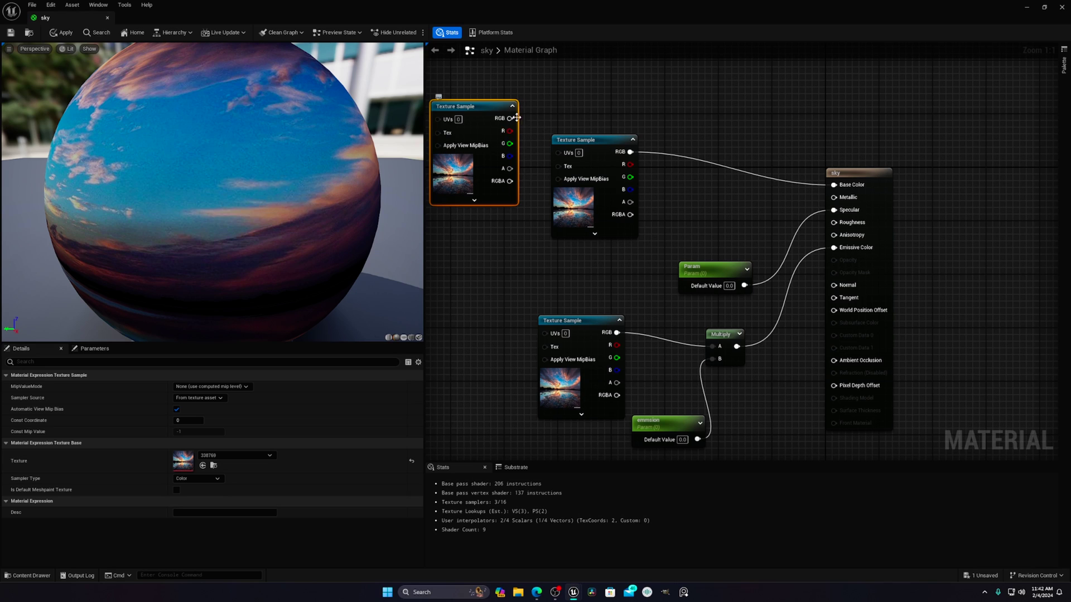
left_click_drag(510, 118, 665, 114)
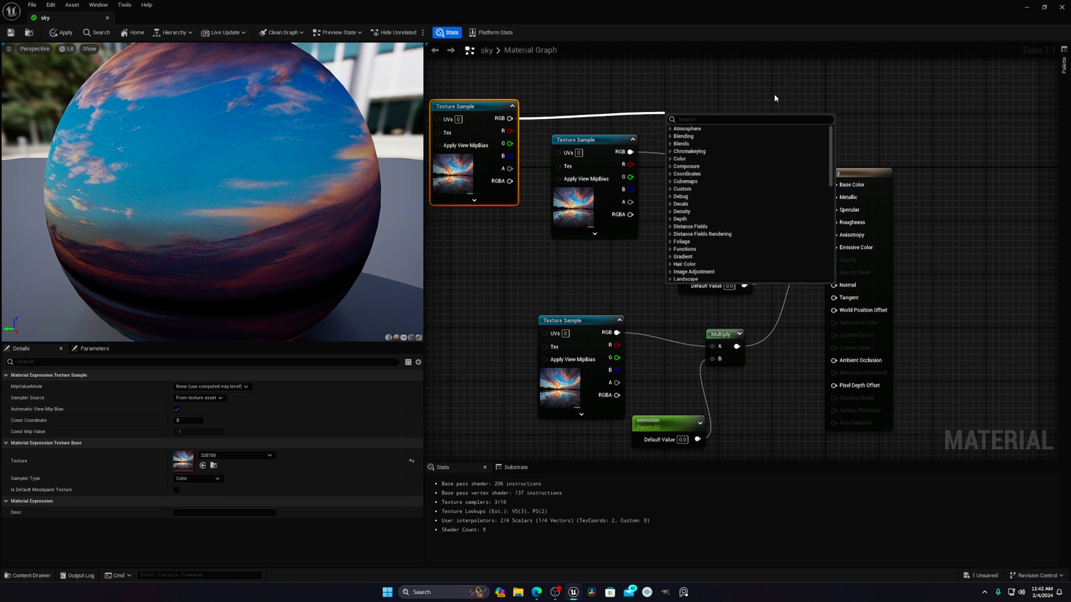
left_click(774, 98)
right_click_drag(711, 219, 701, 189)
left_click_drag(699, 238, 644, 282)
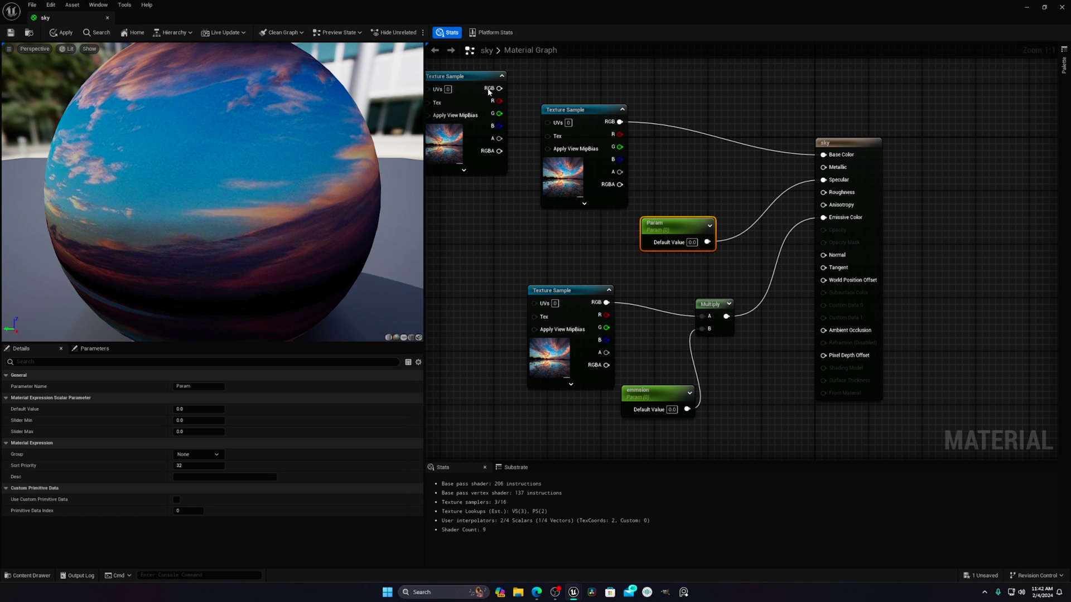
left_click_drag(488, 91, 488, 98)
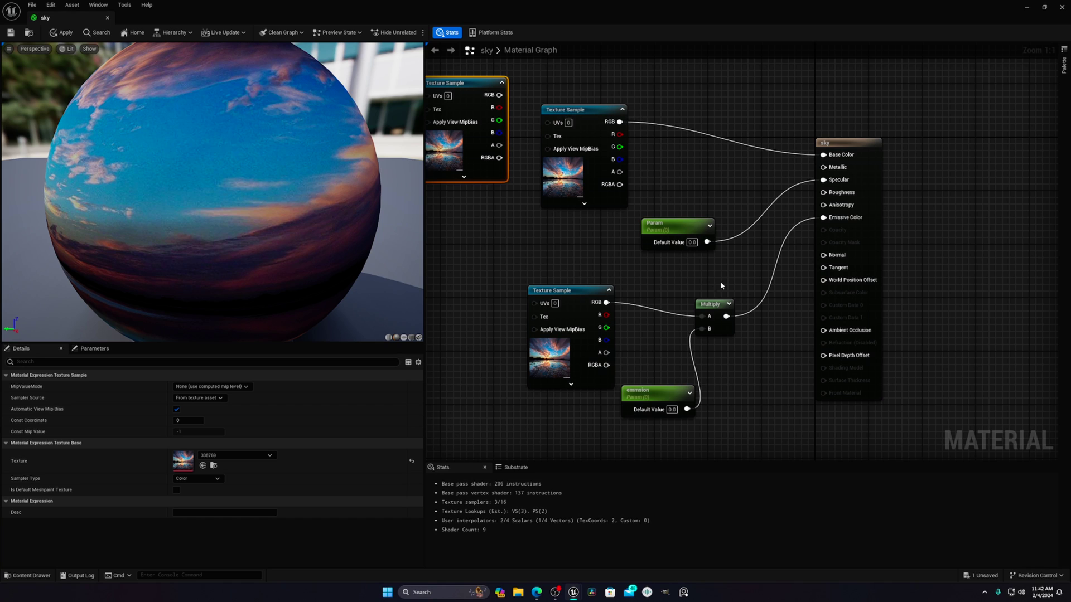
Duplicate the Texture Sample feeding Base Color and place the copy beside the sample used for the emissive Multiply.
left_click(574, 111)
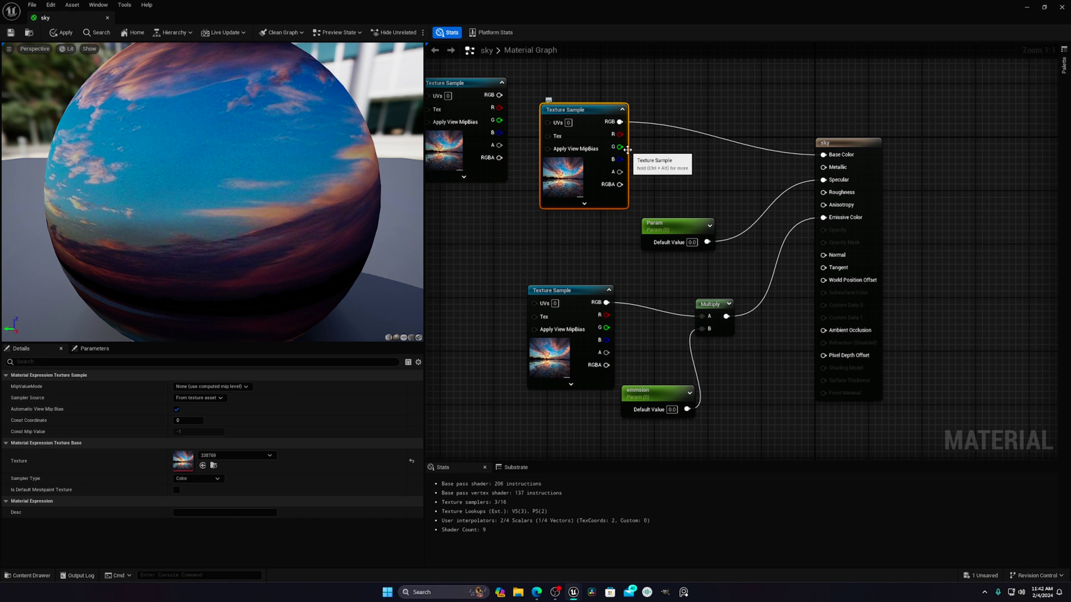
right_click_drag(590, 242, 671, 177)
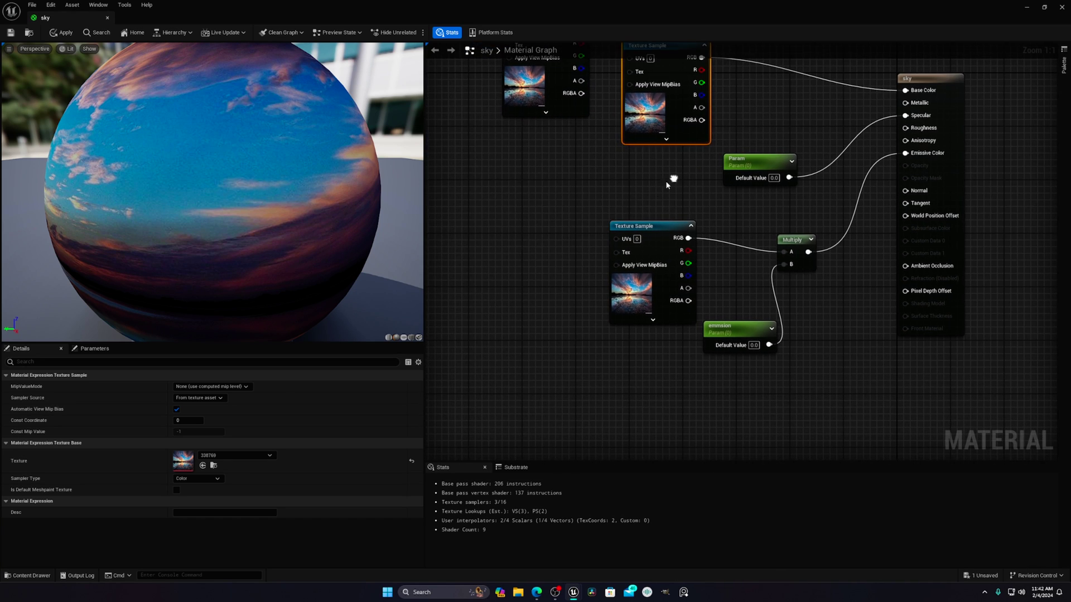
left_click(589, 230)
key("ctrl+v")
right_click_drag(572, 247, 506, 269)
left_click_drag(507, 269, 496, 235)
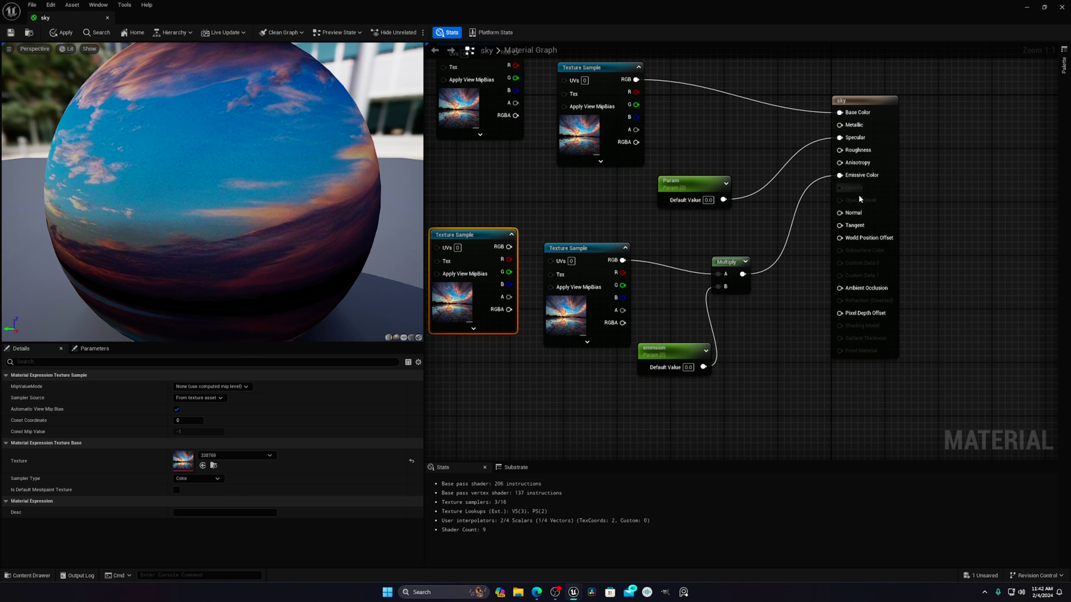
Expand the preview of the Multiply node feeding Emissive Color, then deselect it.
left_click(744, 262)
left_click(755, 286)
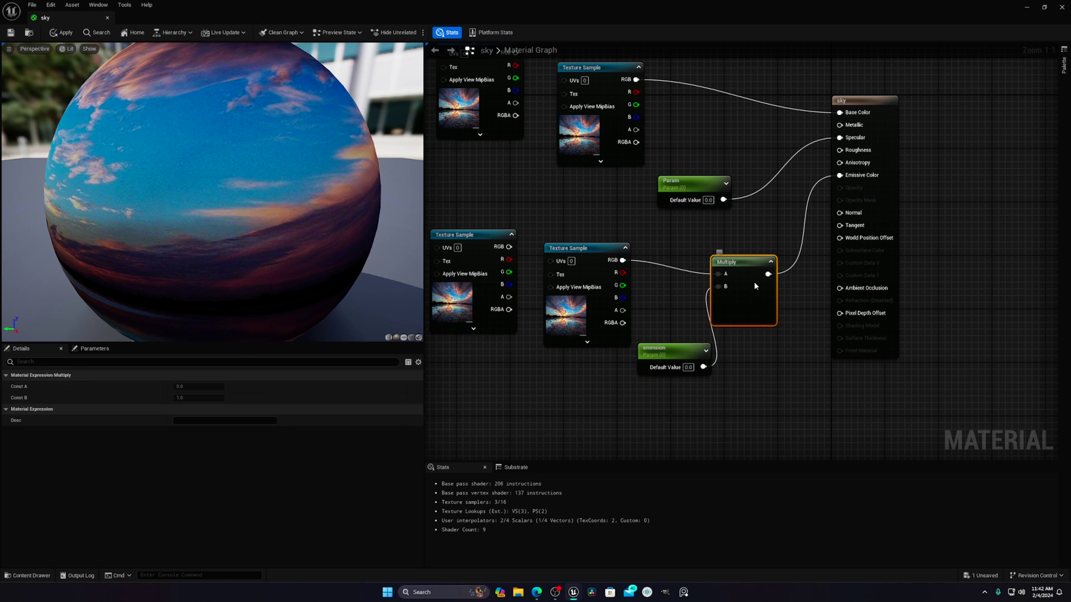
left_click(787, 361)
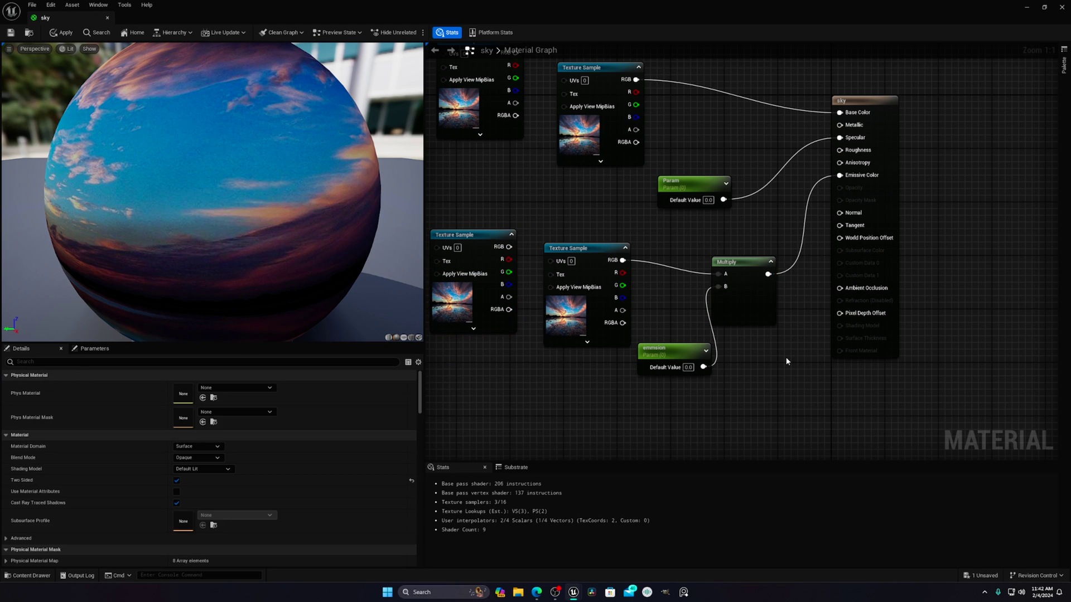
Add a spare Multiply node and a scalar parameter named ssssss below the emissive nodes, shifting the existing emissive parameter down.
left_click(758, 393)
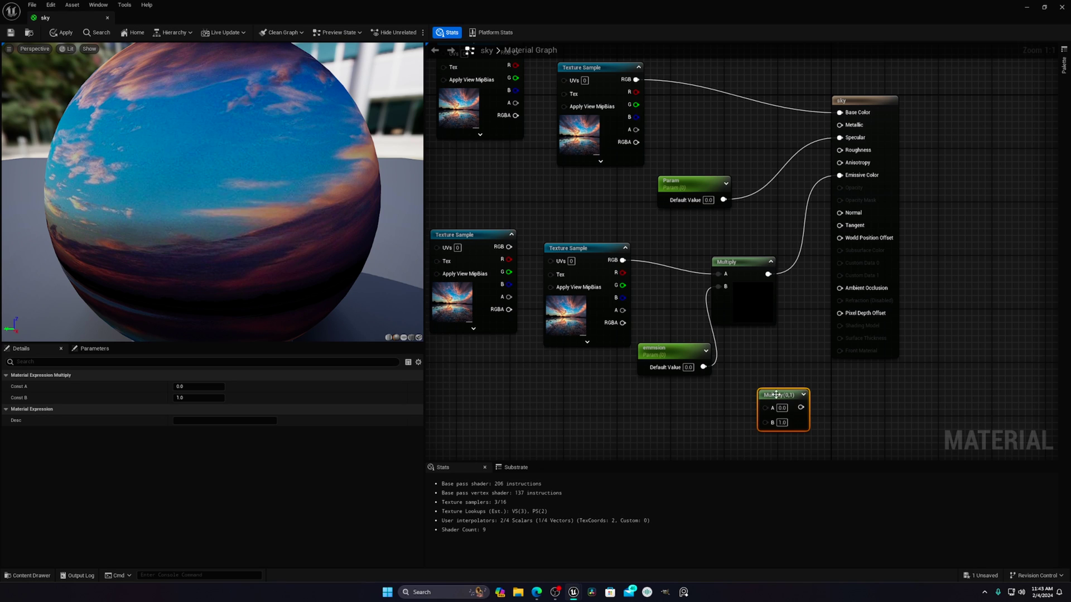
left_click_drag(775, 394, 797, 382)
left_click_drag(692, 357, 676, 383)
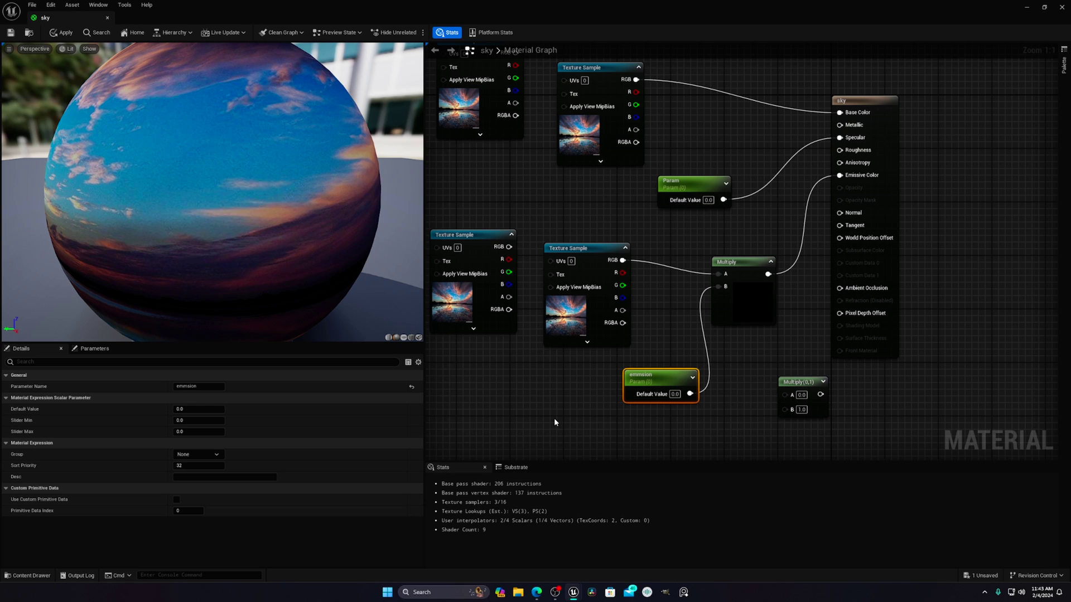
left_click(503, 402)
type("ssssss")
key("Return")
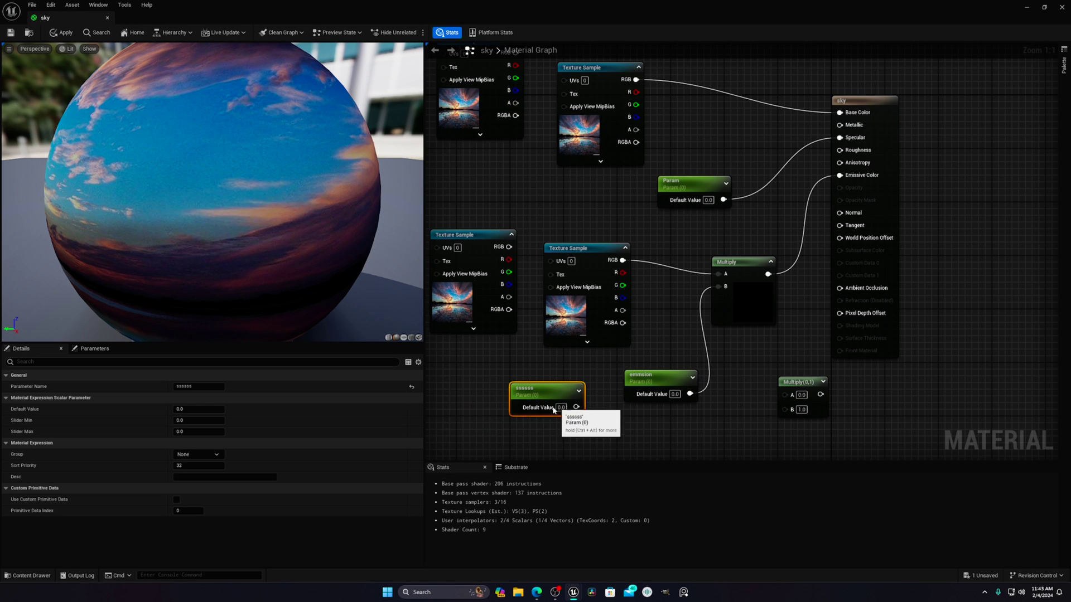
left_click_drag(523, 412, 510, 399)
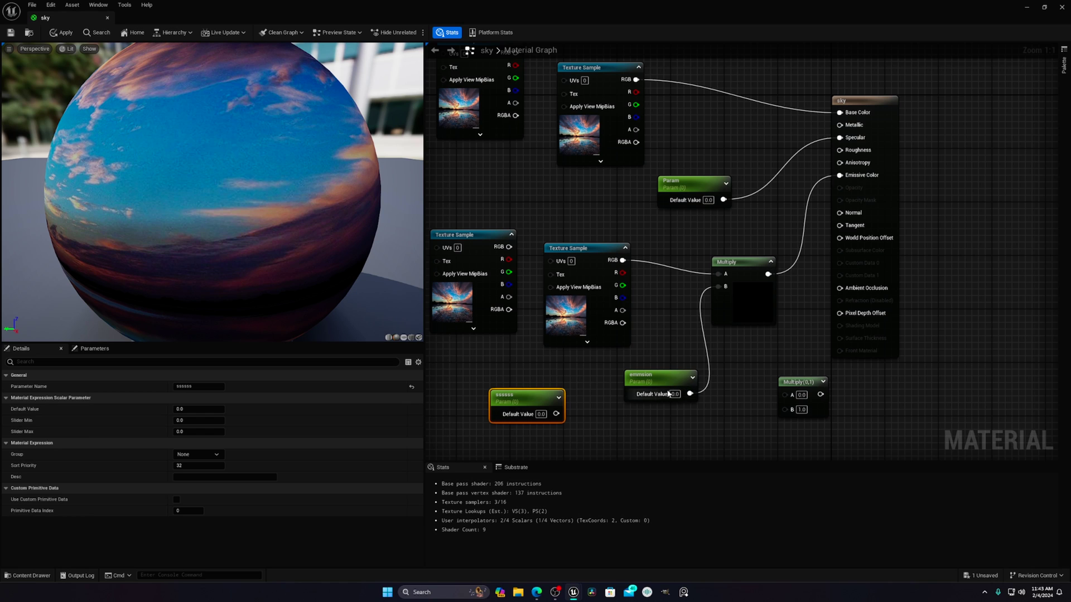
Delete the ssssss parameter, the unconnected Multiply node and the duplicated Texture Sample beside the emissive one.
key("Delete")
left_click(794, 385)
key("Delete")
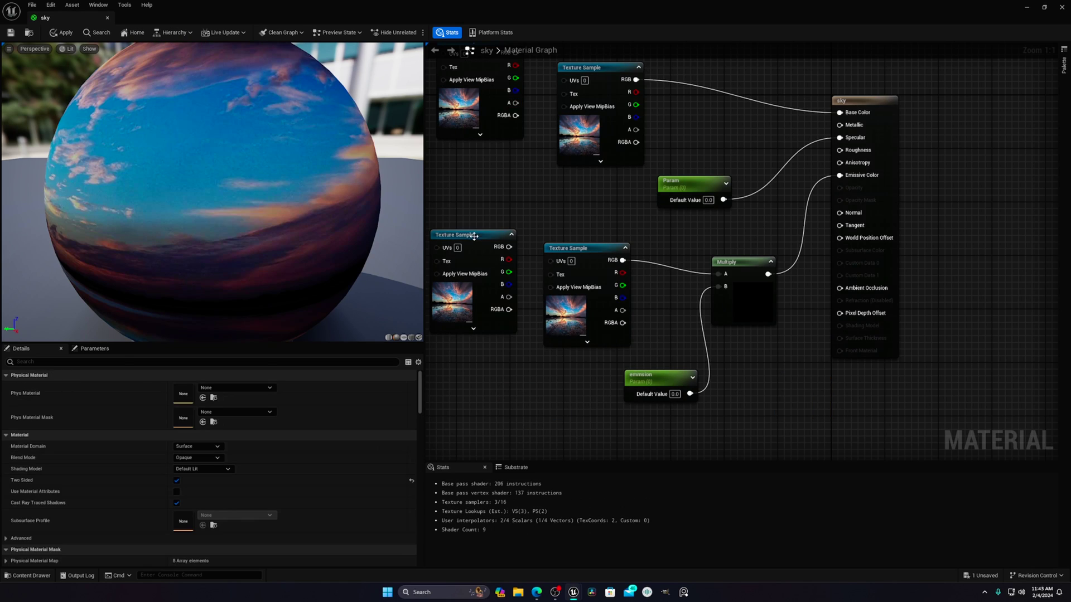
left_click(474, 235)
key("Delete")
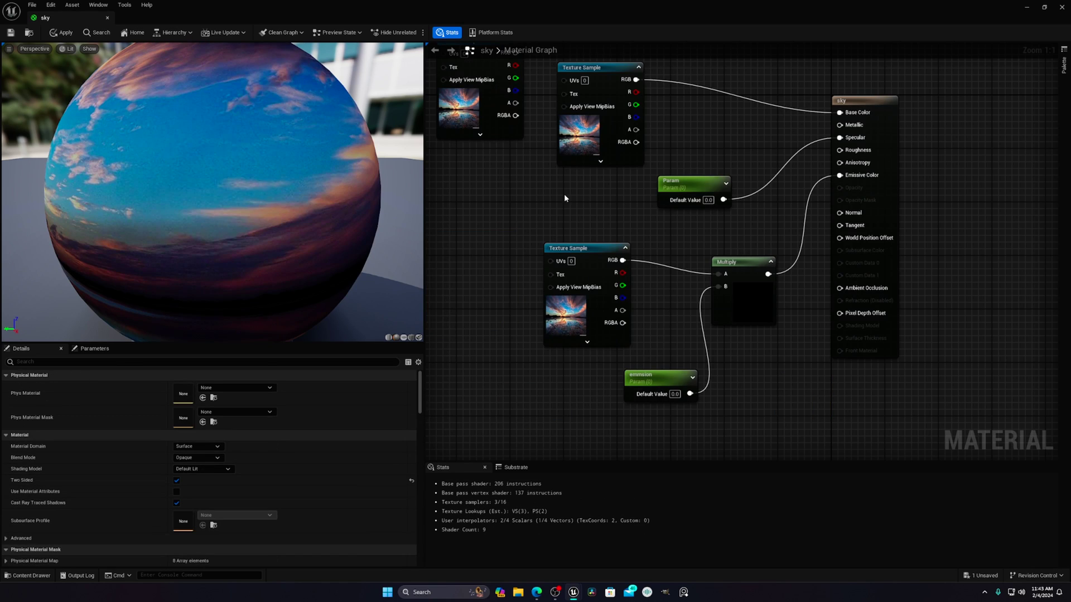
Save the sky material and close its editor.
left_click(738, 296)
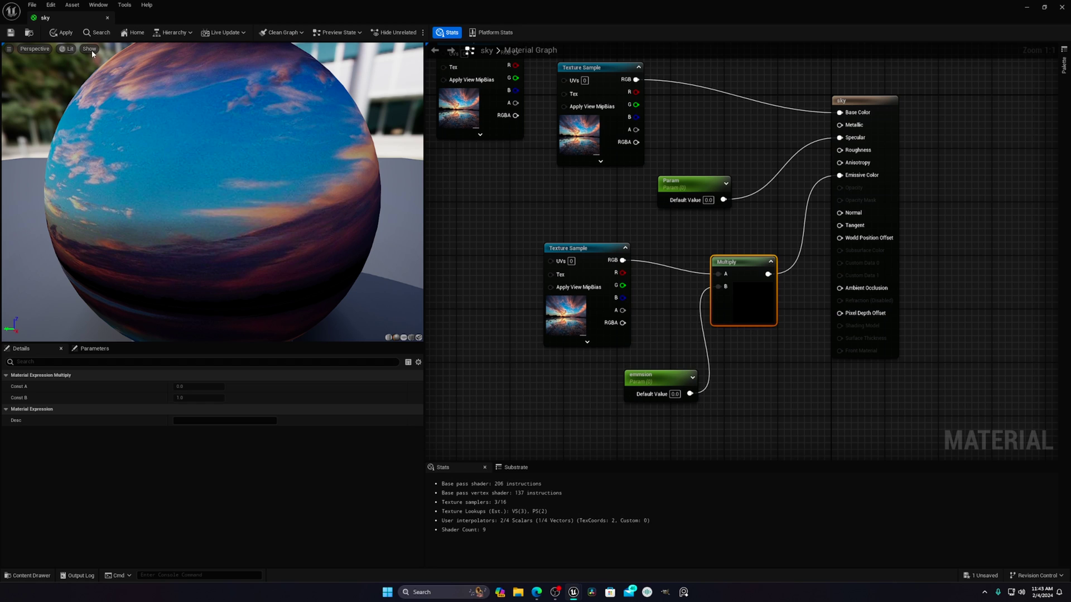
left_click(10, 33)
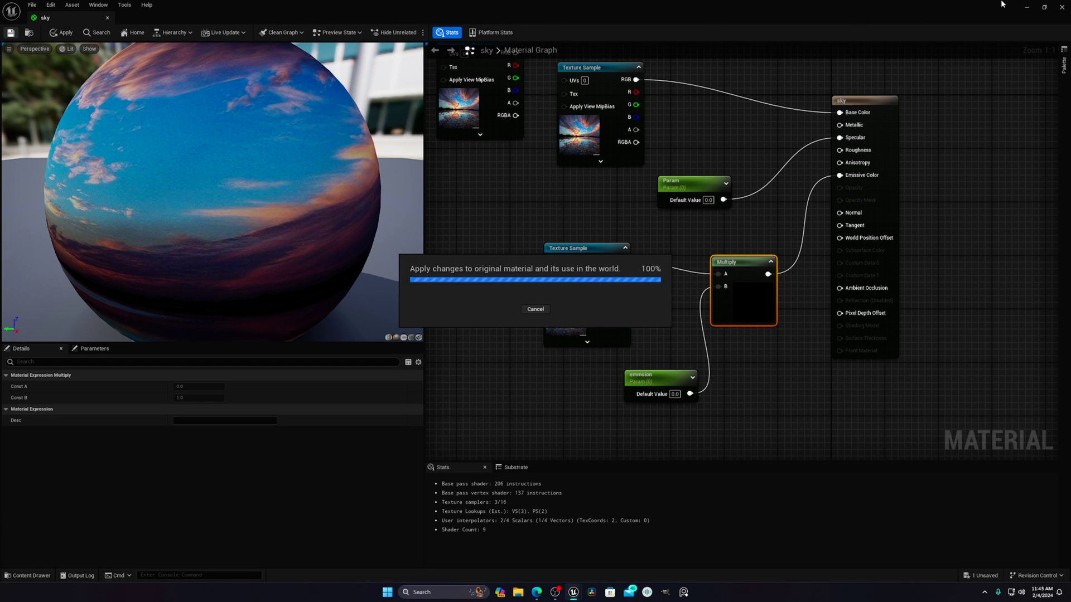
left_click(1062, 7)
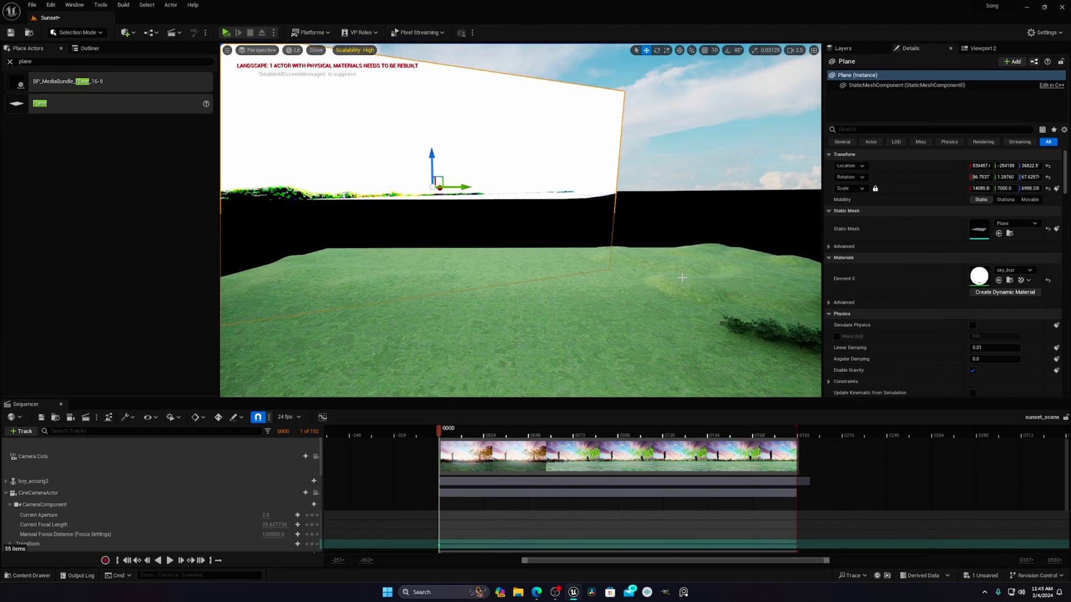
Bring up the scene's actor list and view the scene through CineCameraActor.
right_click_drag(681, 277, 652, 273)
left_click(87, 49)
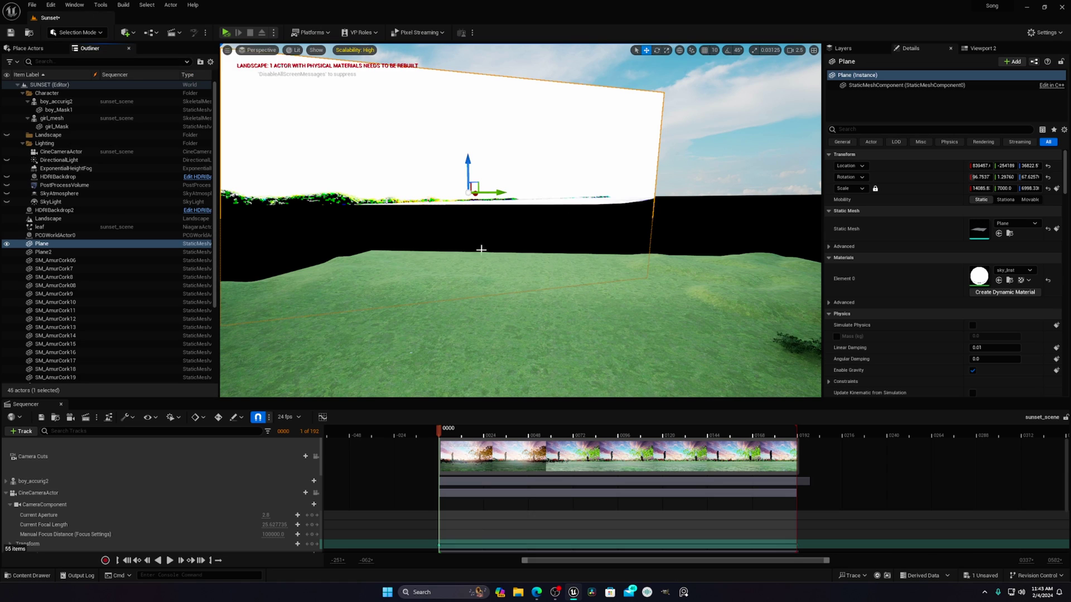
left_click(257, 50)
mouse_move(290, 162)
left_click(368, 154)
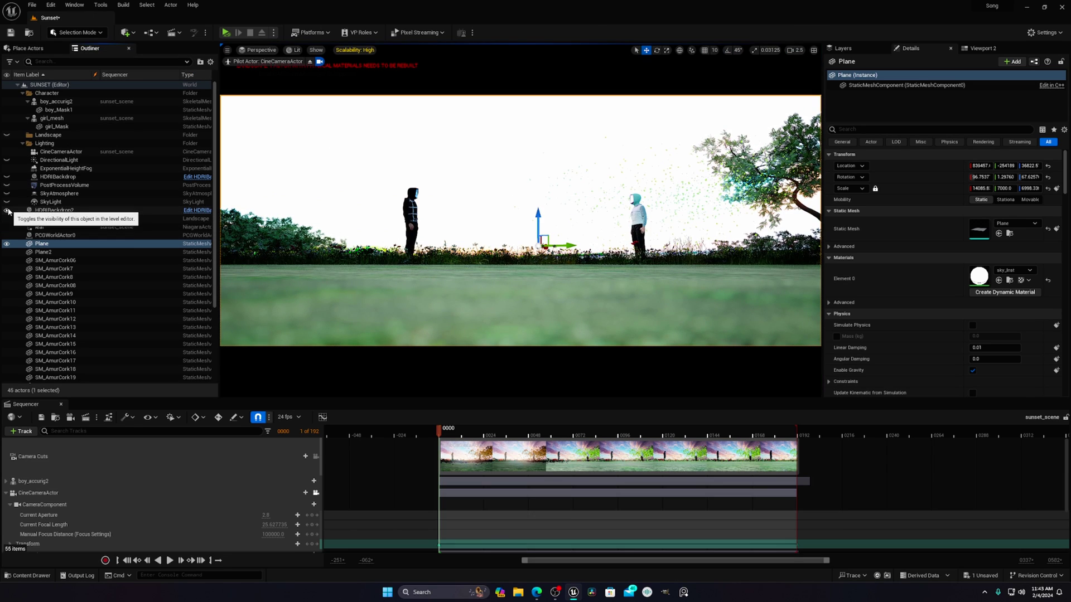
Hide HDRIBackdrop2 and make PostProcessVolume visible.
left_click(7, 210)
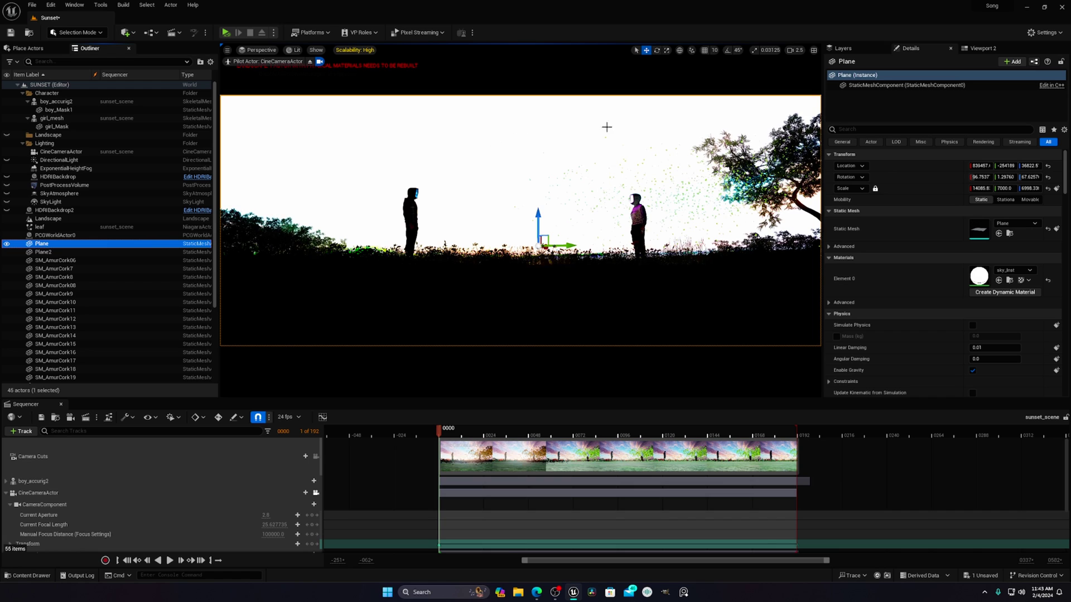
left_click(54, 186)
left_click(7, 186)
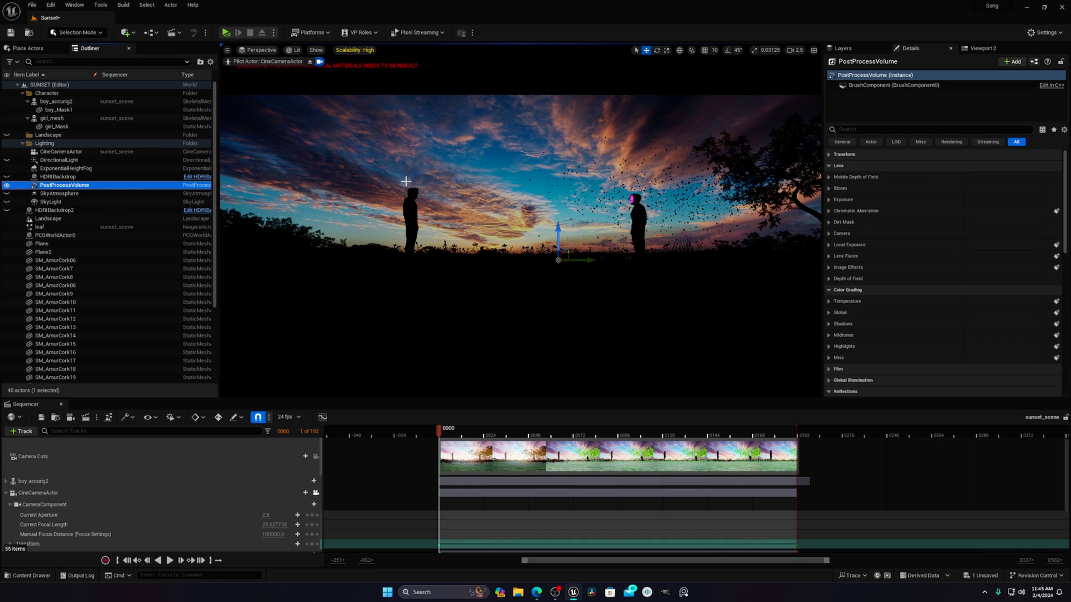
Select the sky plane and examine how it frames the silhouettes, both through CineCameraActor and from a free perspective view.
left_click(456, 151)
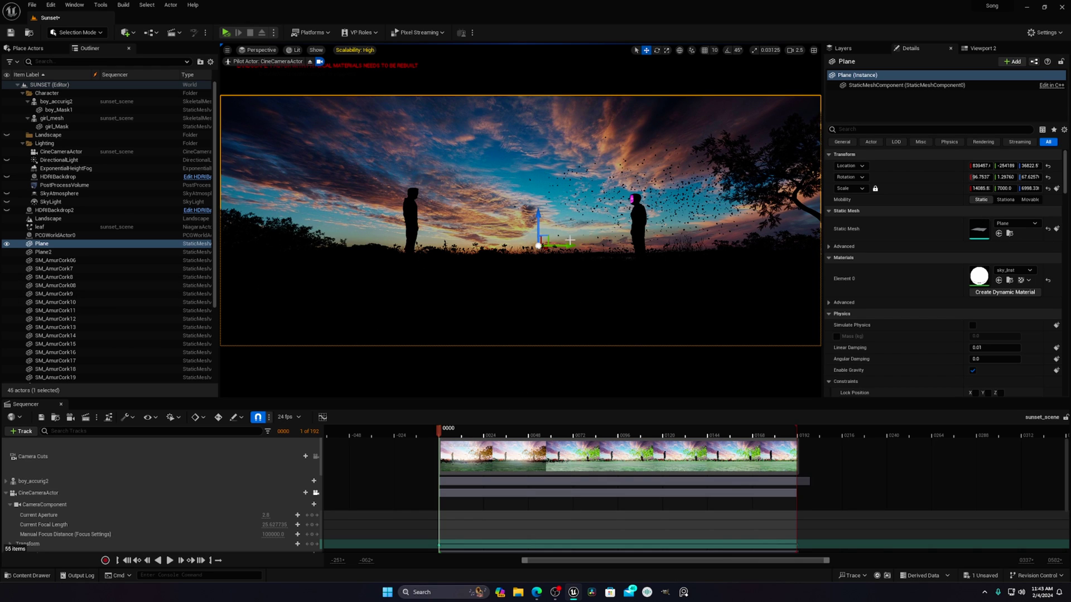
left_click(309, 61)
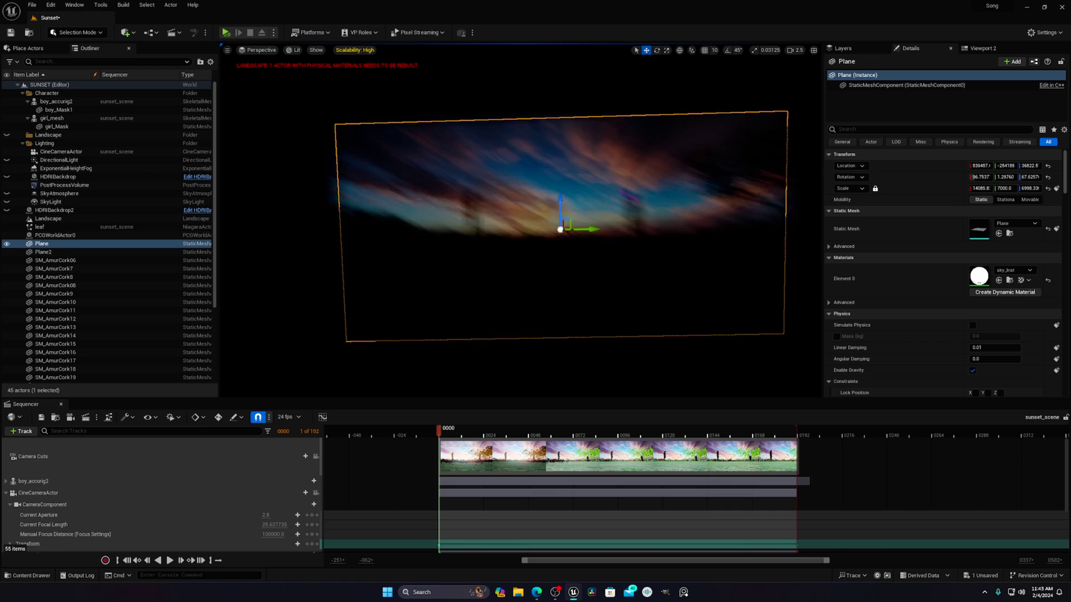
right_click_drag(521, 205, 691, 204)
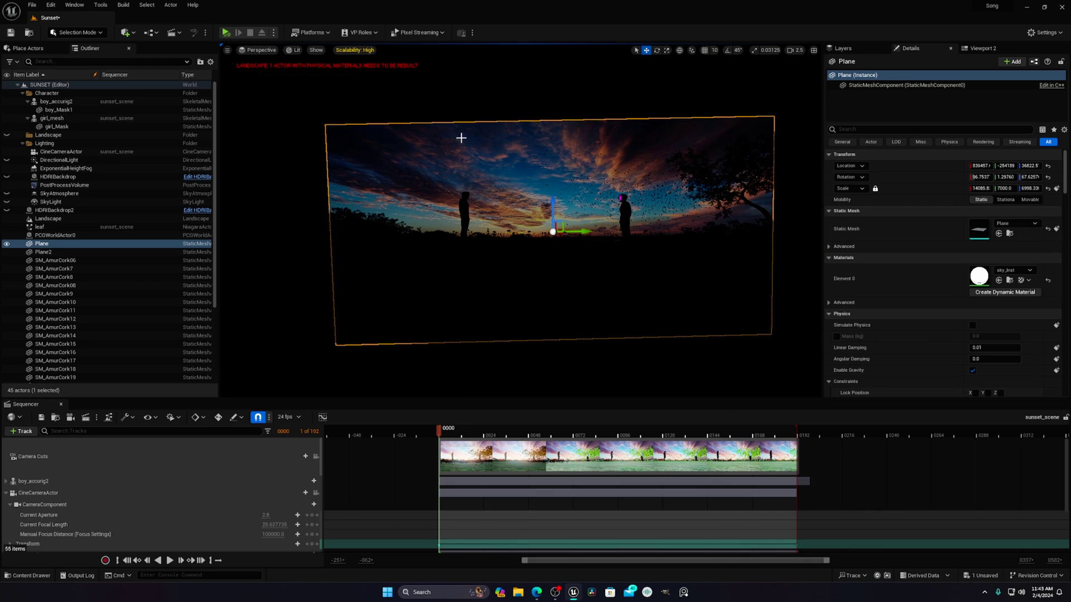
left_click(260, 50)
left_click(279, 142)
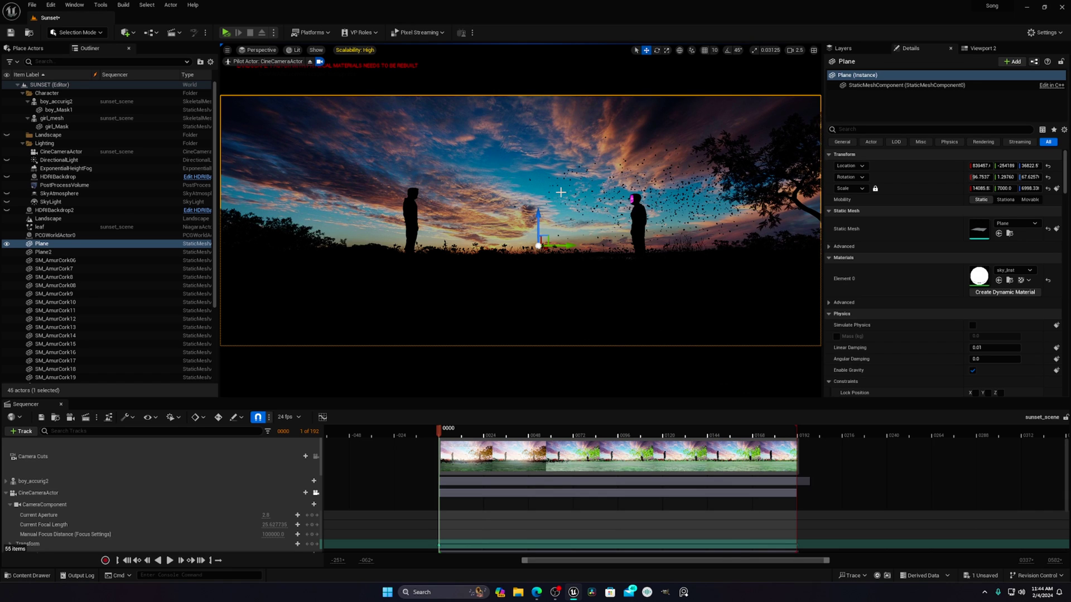
left_click(310, 62)
right_click_drag(520, 220, 516, 167)
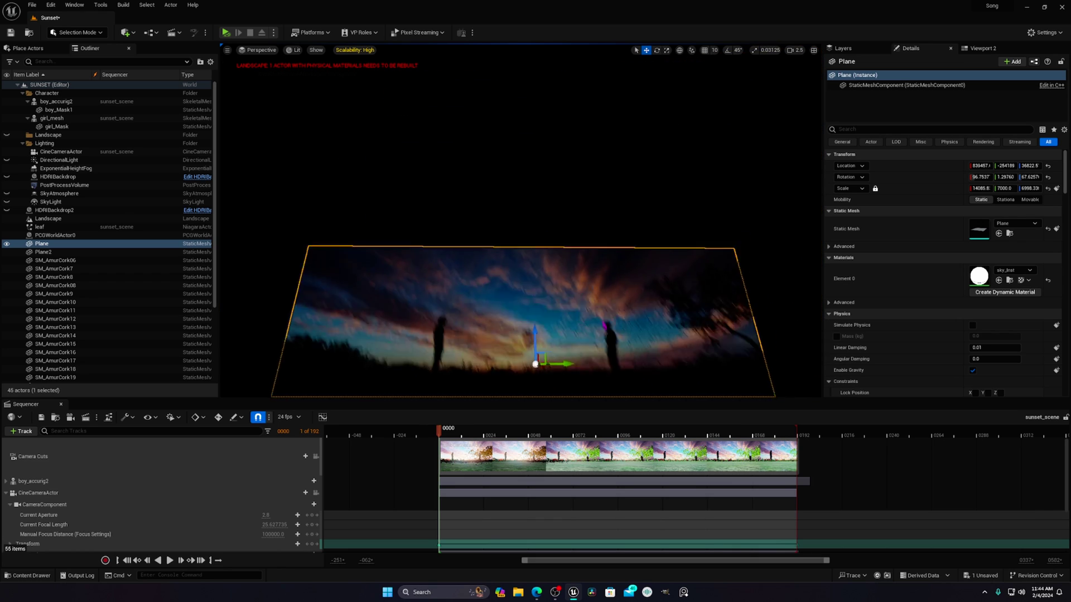
right_click_drag(251, 61, 348, 162)
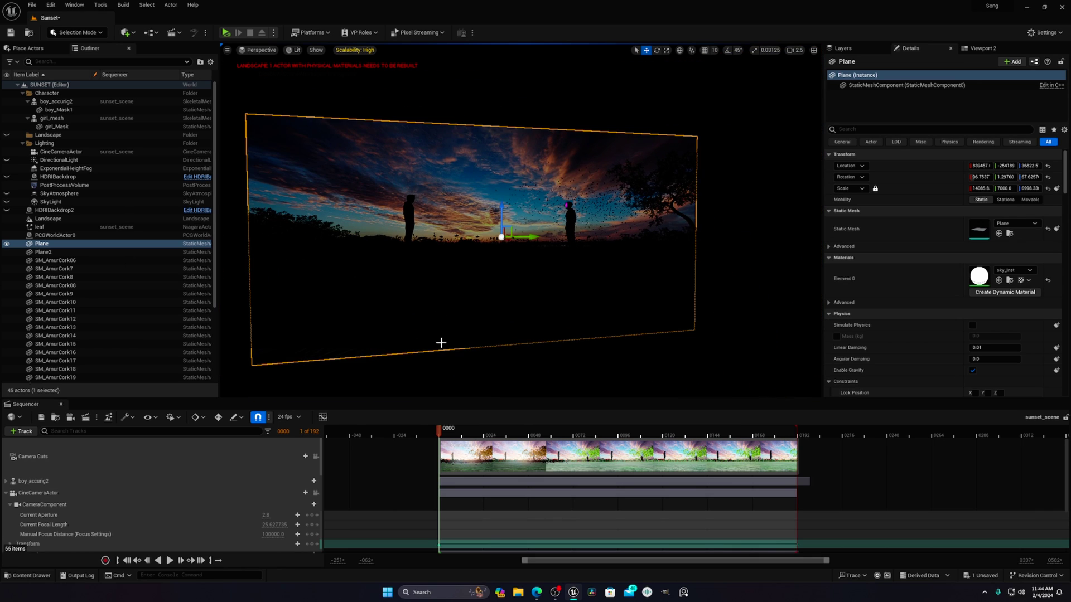